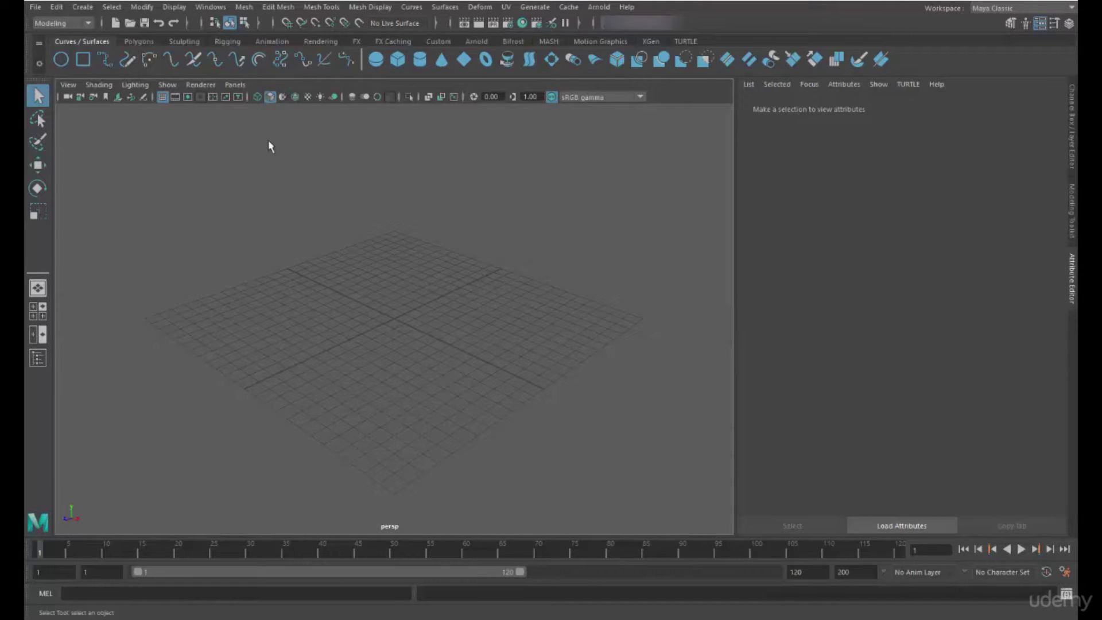
Switch the shelf to the Polygons tab to show the polygon primitive tools.
left_click(139, 41)
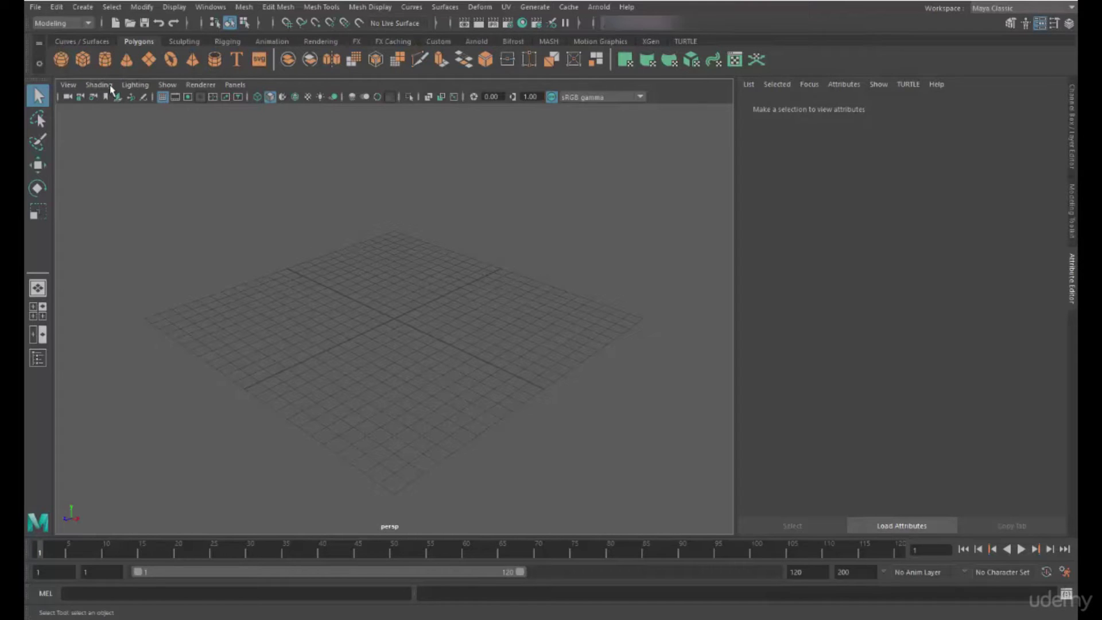
Create a default polygon cube, expand its polyCube1 inputs in the Channel Box, and frame it.
left_click(82, 59)
left_click_drag(399, 362, 317, 362, "alt")
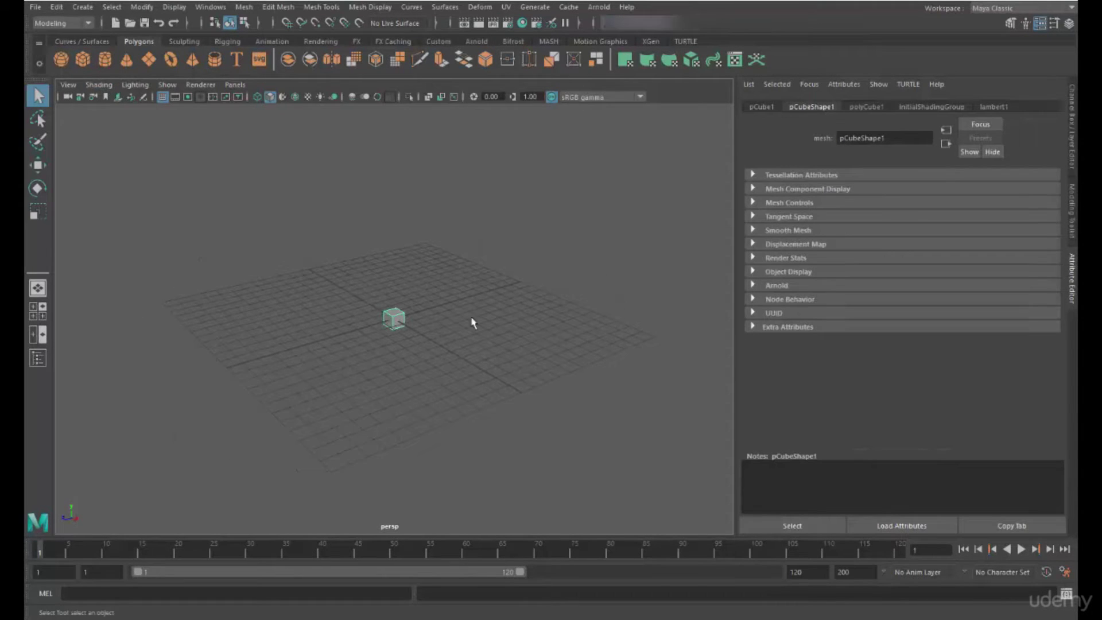
left_click(1072, 152)
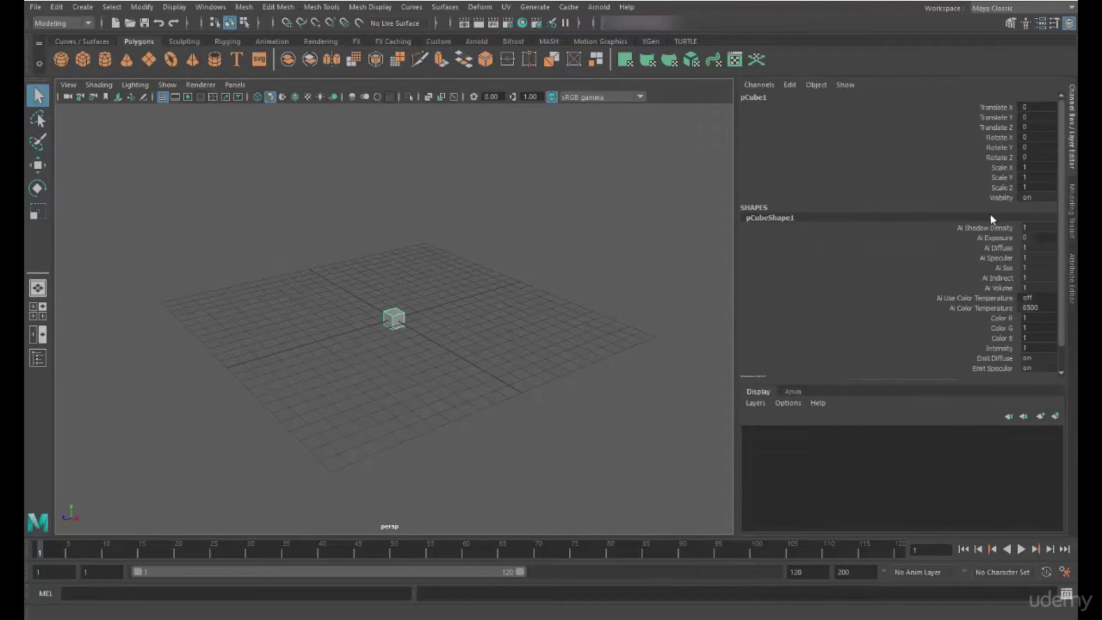
left_click(791, 220)
left_click(890, 329)
scroll(868, 337, "down", 1)
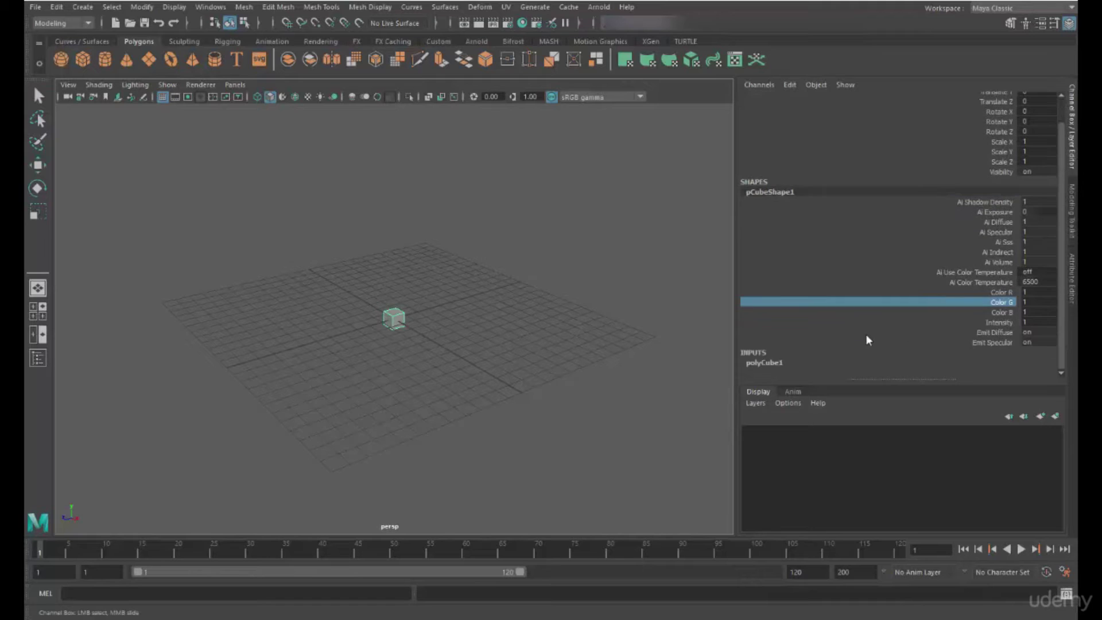
left_click(756, 361)
scroll(816, 294, "down", 3)
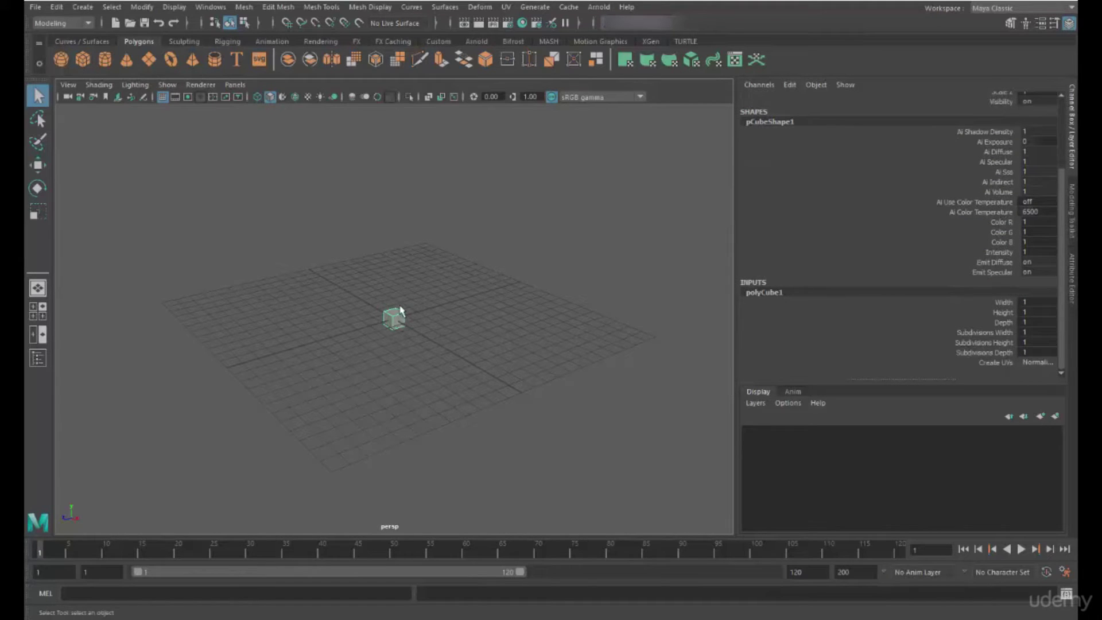
key("f")
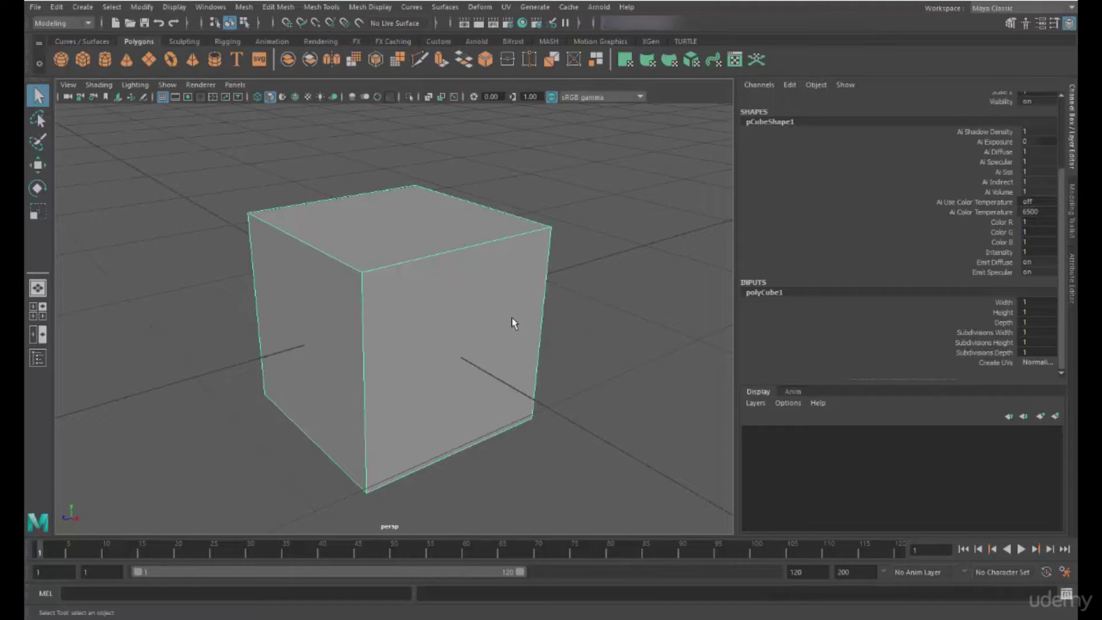
Set polyCube1 Width to 5 and Depth to 3, leaving Height at 1.
left_click_drag(528, 315, 498, 314, "alt")
left_click(1040, 303)
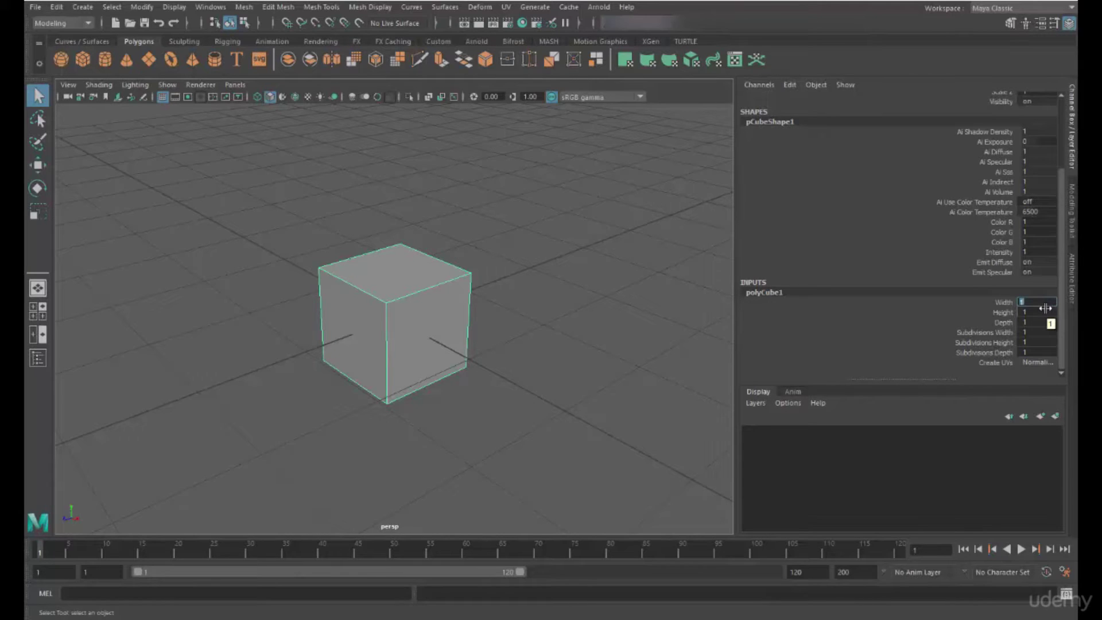
key("Return")
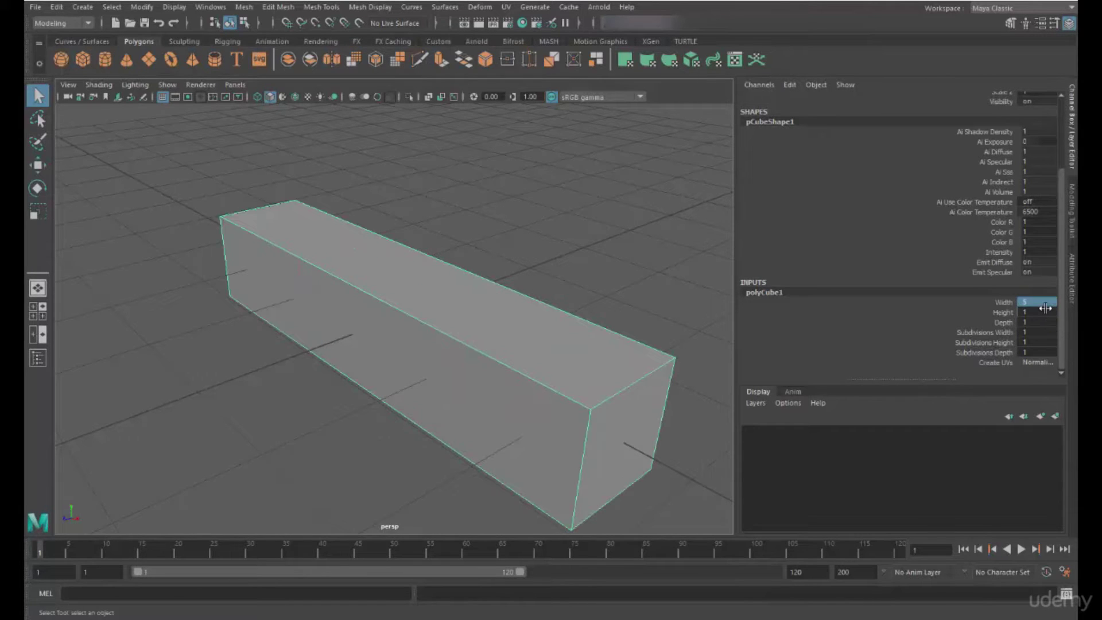
left_click_drag(335, 345, 697, 332, "alt")
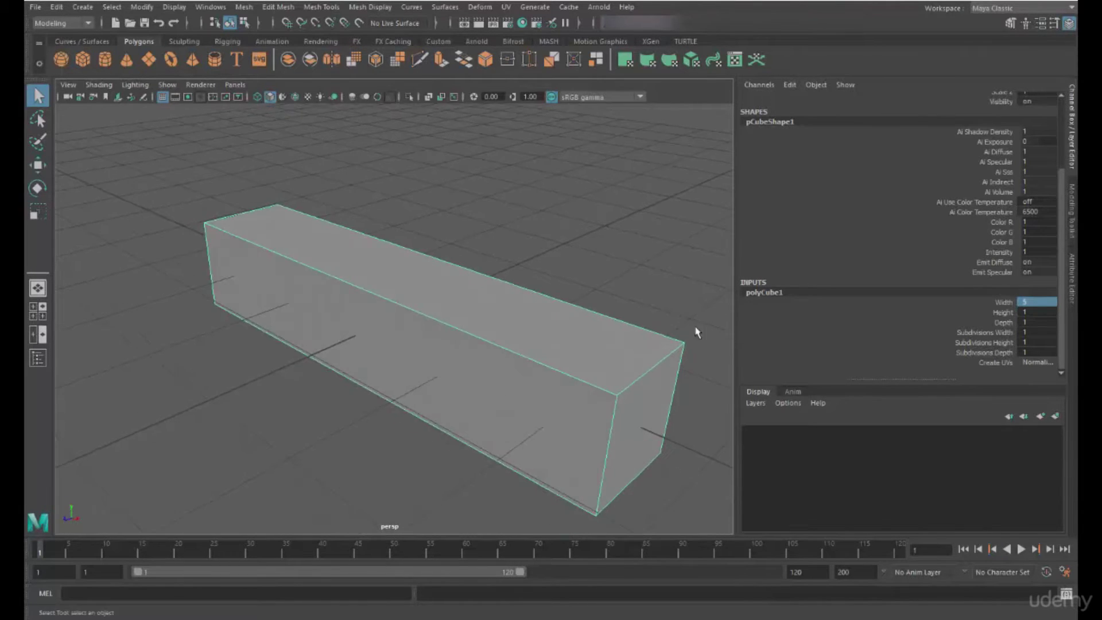
left_click(1033, 322)
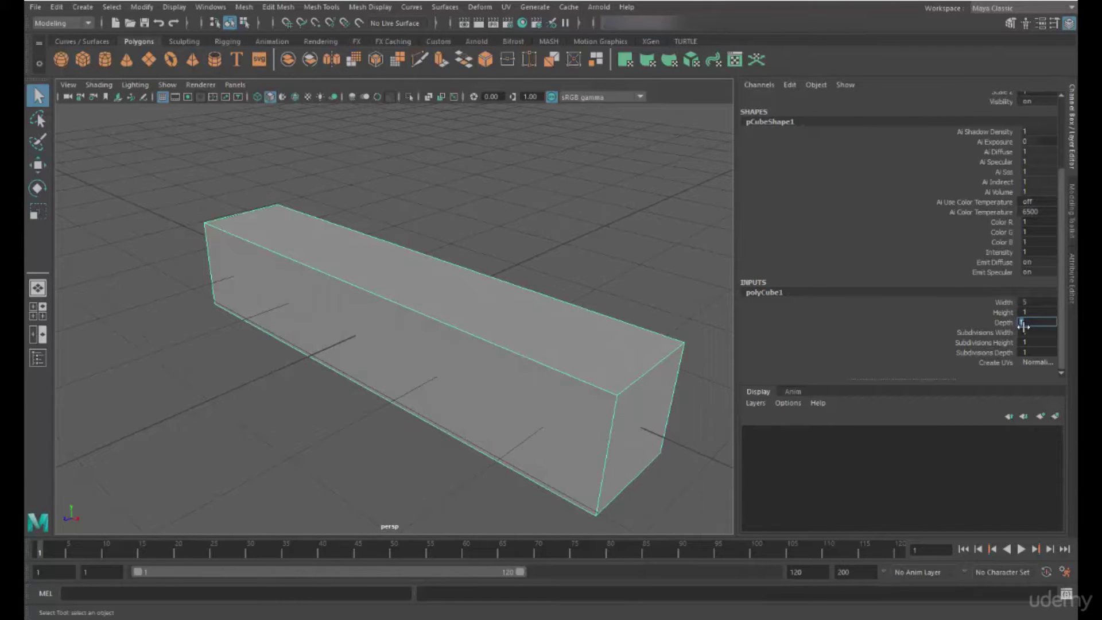
type("3")
key("Return")
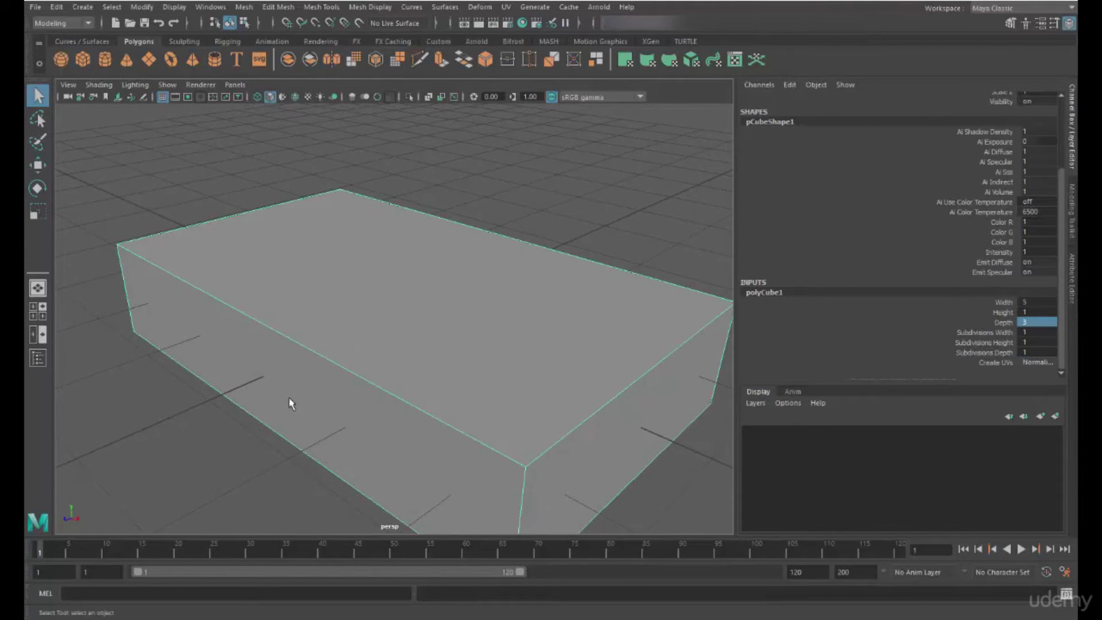
left_click_drag(327, 367, 379, 319, "alt")
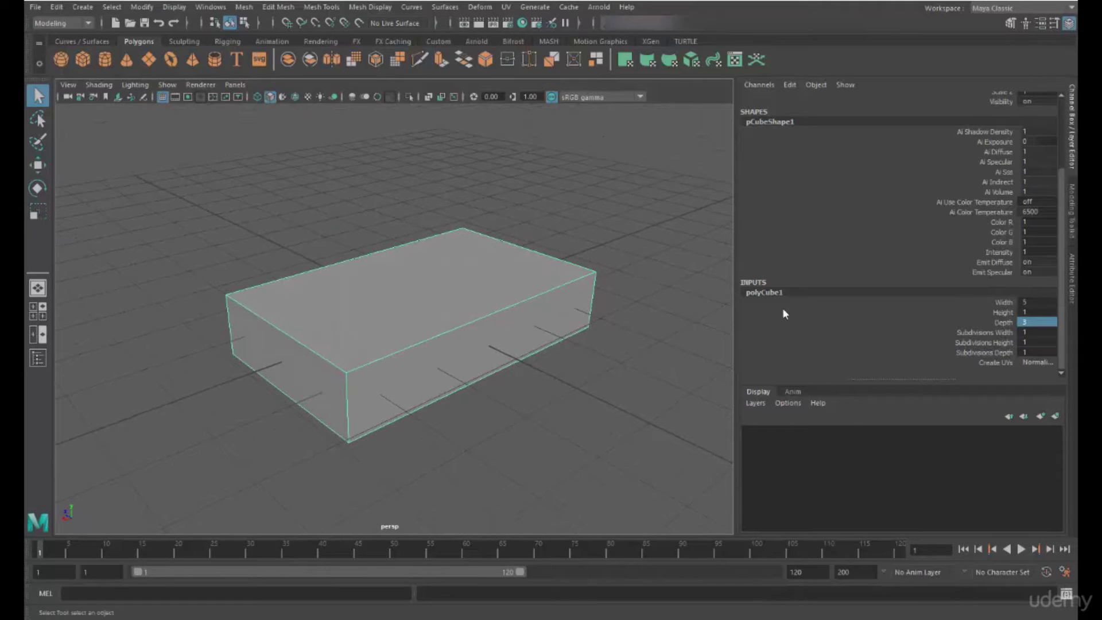
Set Subdivisions Width and Depth to 2, keeping Subdivisions Height at 1.
double_click(1029, 333)
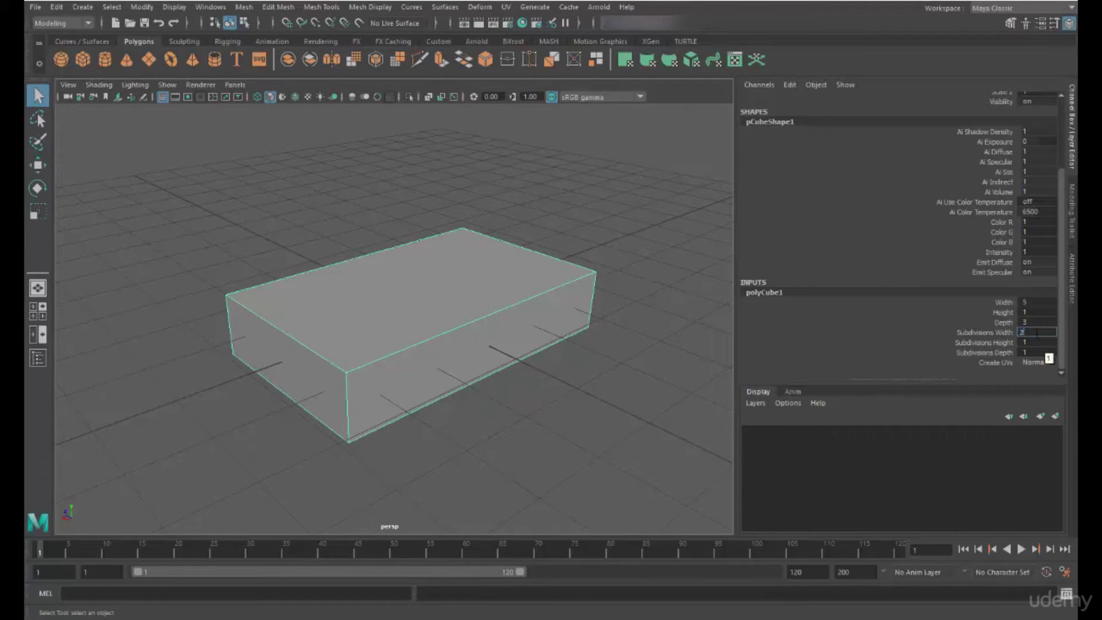
key("Tab")
key("Tab")
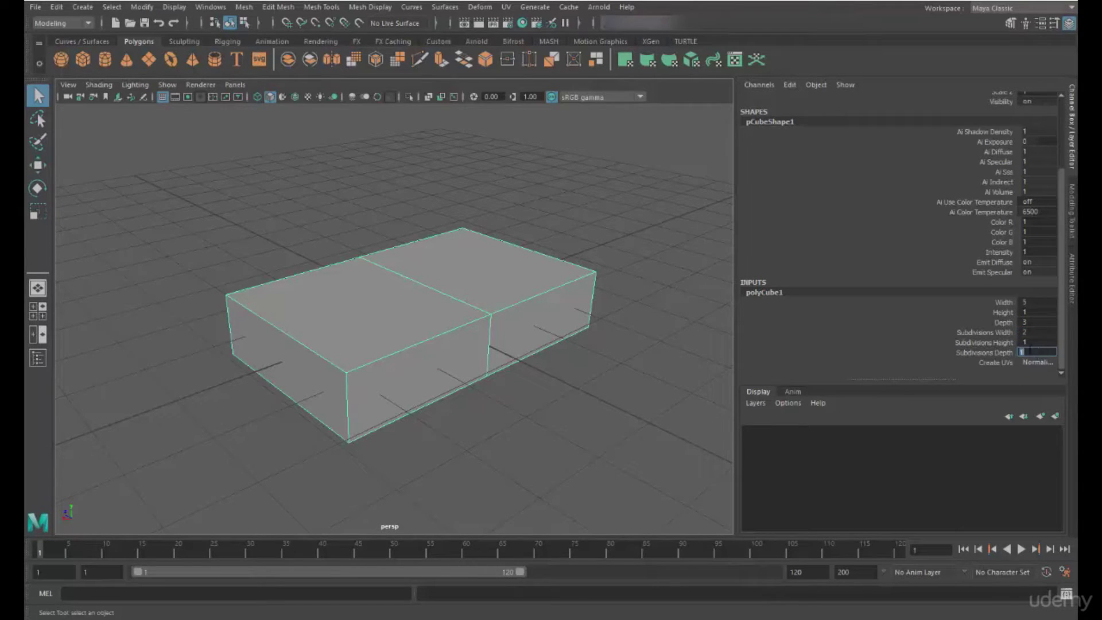
key("Tab")
mouse_move(438, 362)
left_mouse_down("alt")
mouse_move(433, 340)
mouse_move(584, 288)
mouse_move(467, 303)
mouse_move(411, 367)
mouse_move(541, 357)
mouse_move(591, 308)
mouse_move(515, 287)
mouse_move(379, 307)
mouse_move(329, 402)
mouse_move(436, 356)
mouse_move(505, 351)
mouse_move(394, 374)
mouse_move(433, 370)
left_mouse_up("alt")
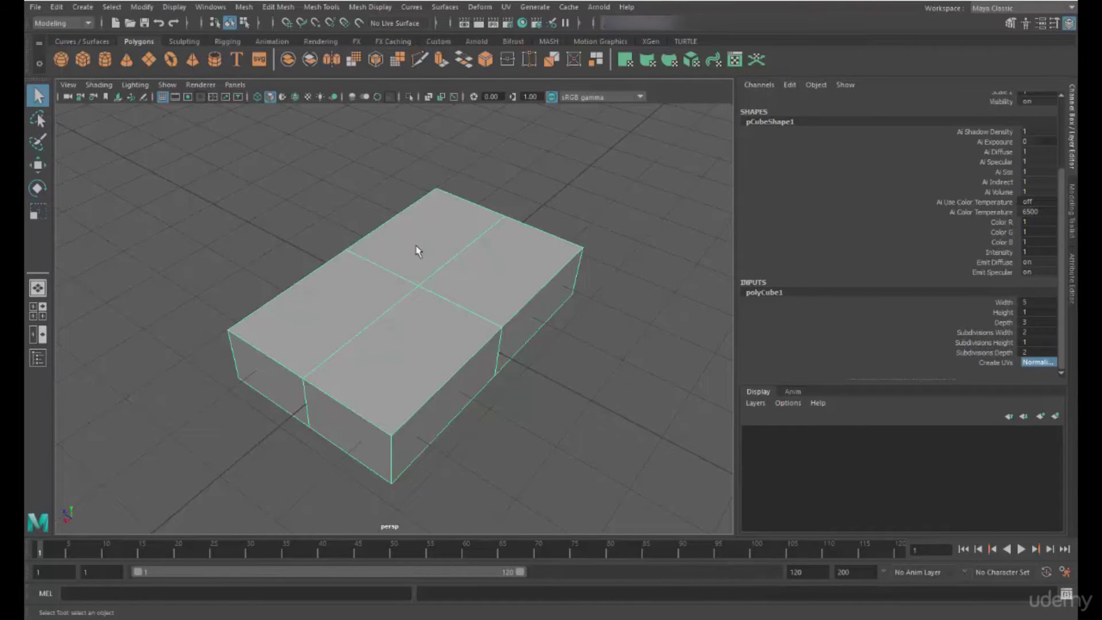
left_click_drag(540, 274, 572, 295, "alt")
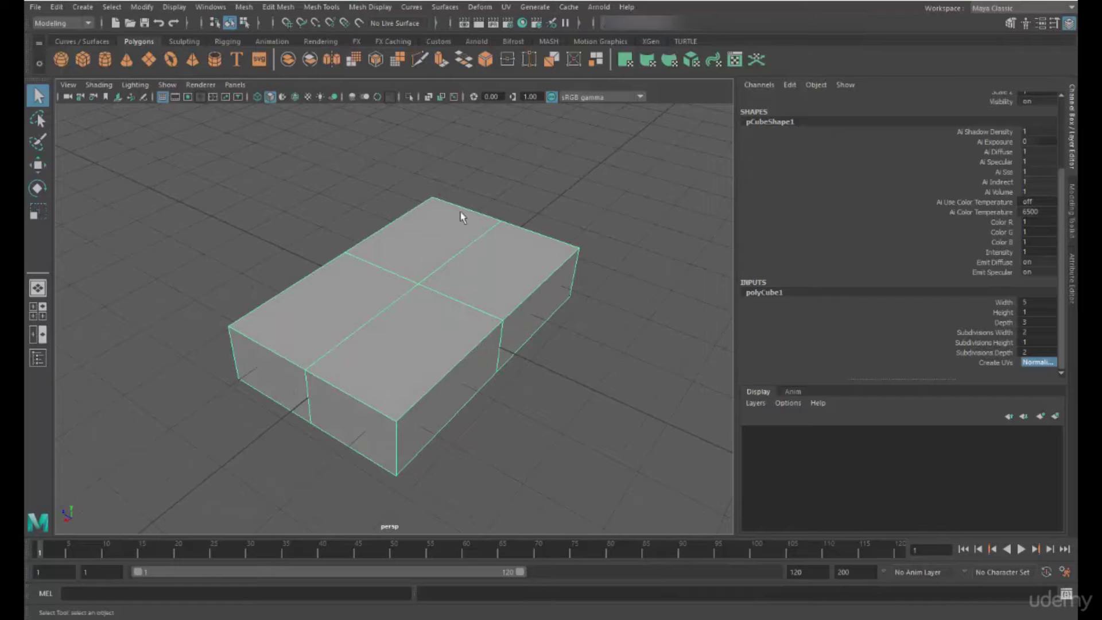
Switch to Multi selection and pick a front corner vertex, the front top edge, and a top face.
right_click(434, 230)
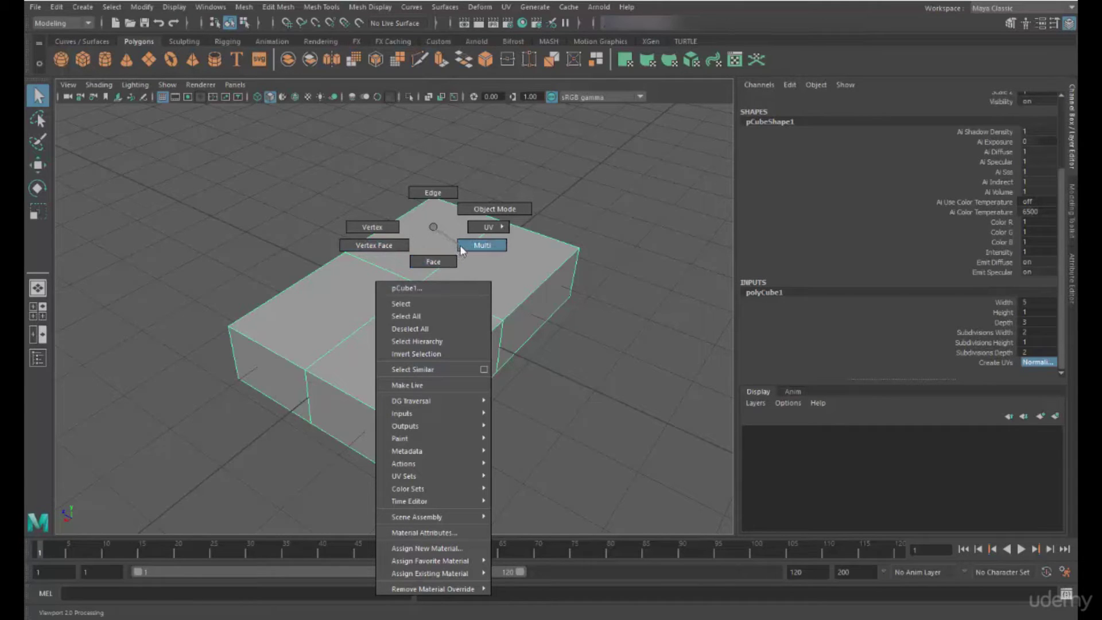
right_click_drag(460, 245, 460, 246)
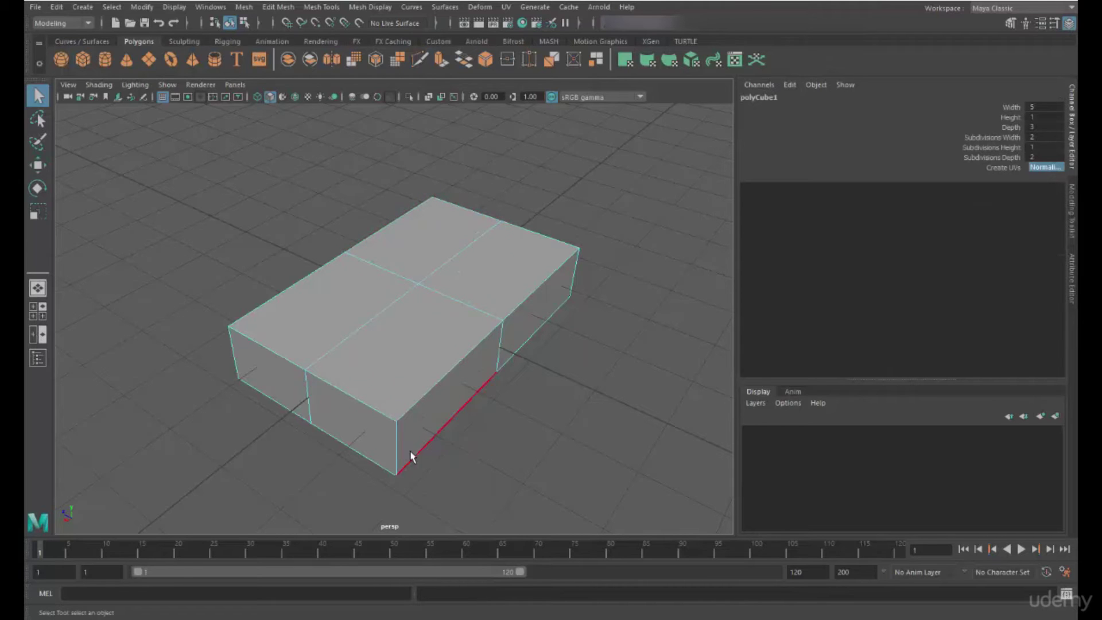
left_click(396, 421)
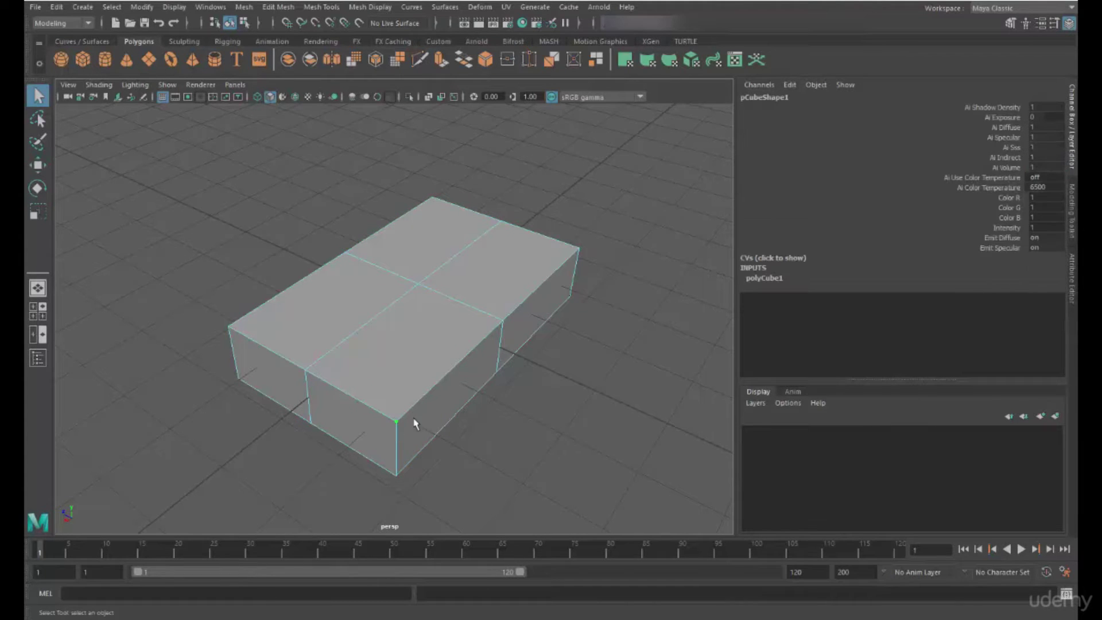
left_click(502, 326)
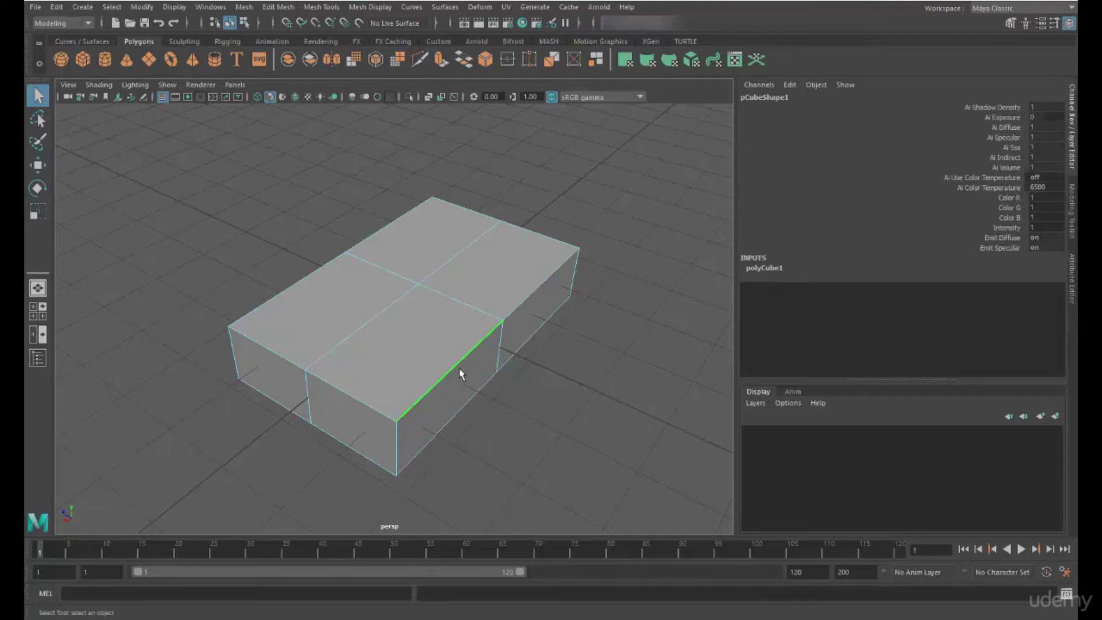
left_click(401, 350)
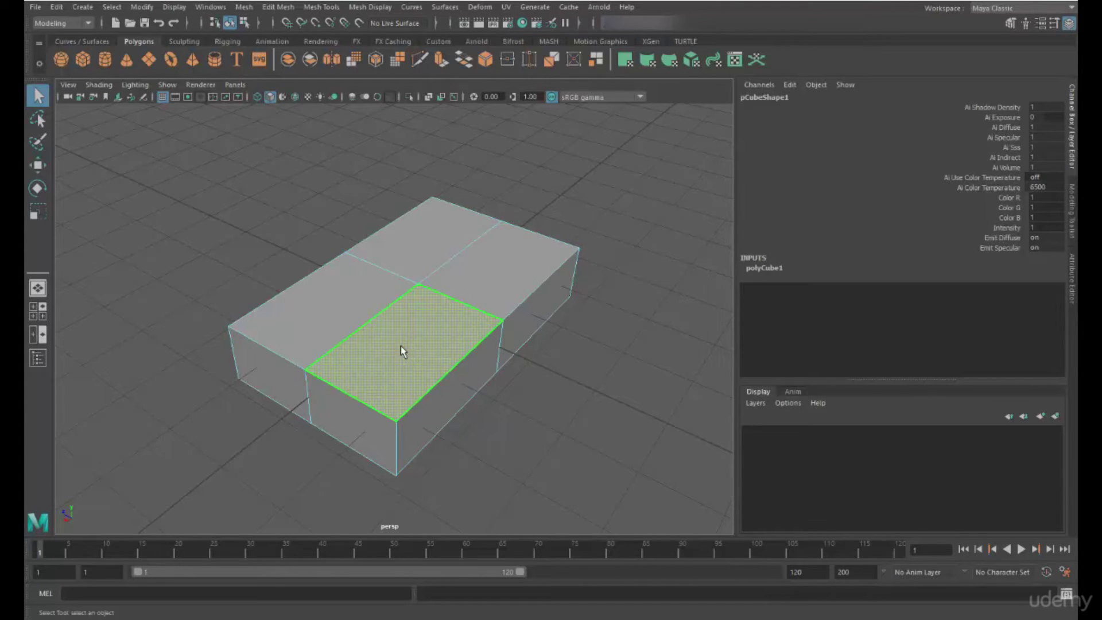
Add the other three top faces to the selection, then deselect all four top faces.
left_click(316, 299, "shift")
left_click(402, 254, "shift")
left_click(467, 267, "shift")
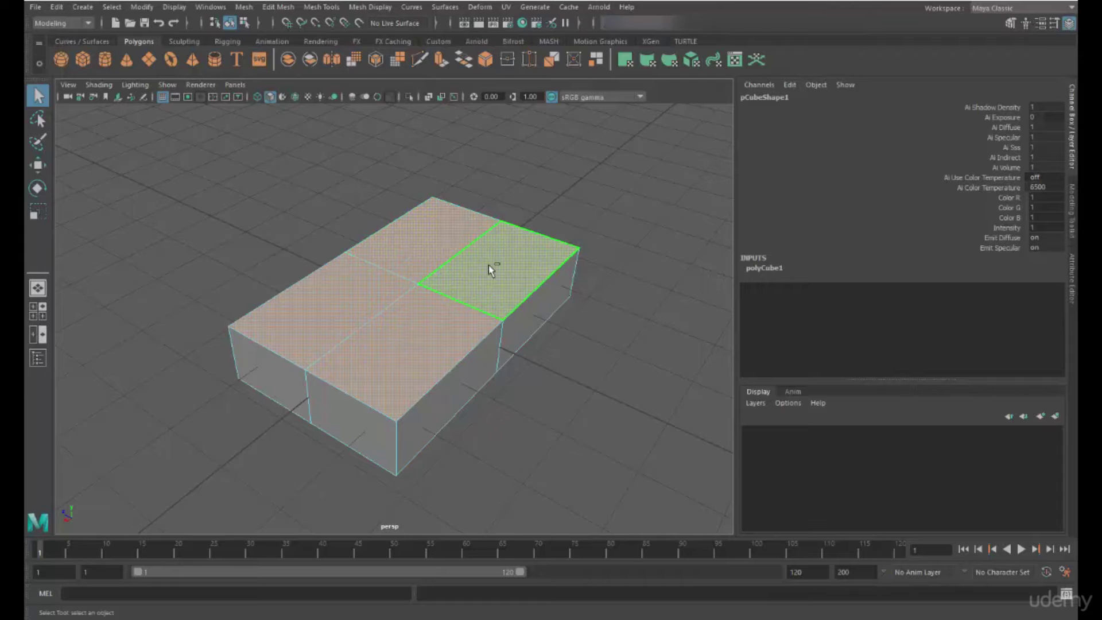
left_click(488, 264, "ctrl")
left_click(309, 330, "ctrl")
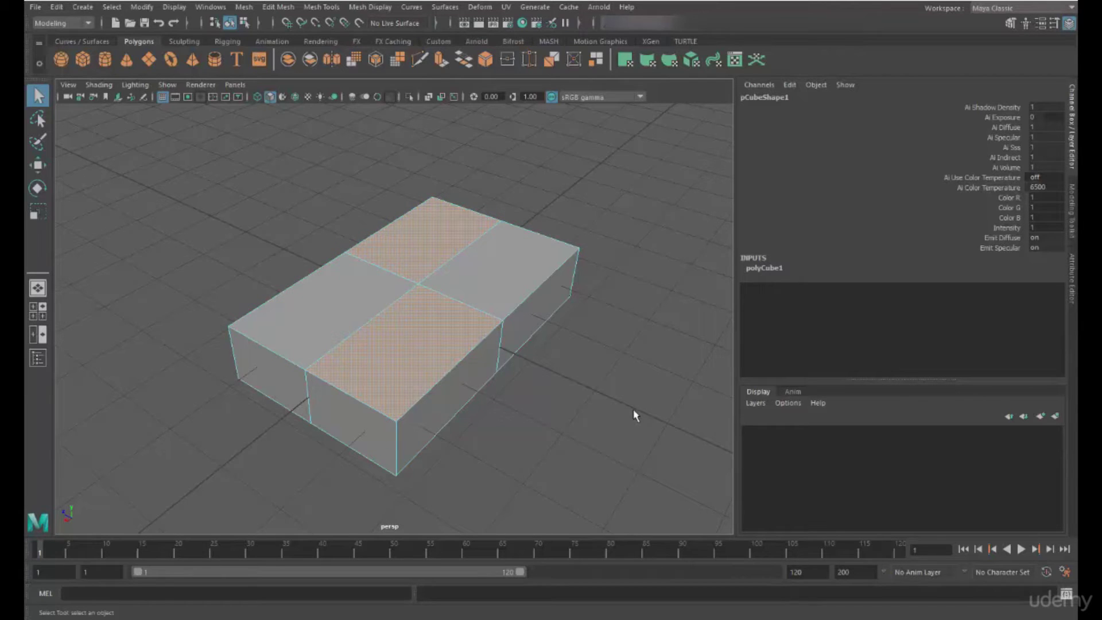
left_click(414, 337, "ctrl")
left_click(423, 254, "ctrl")
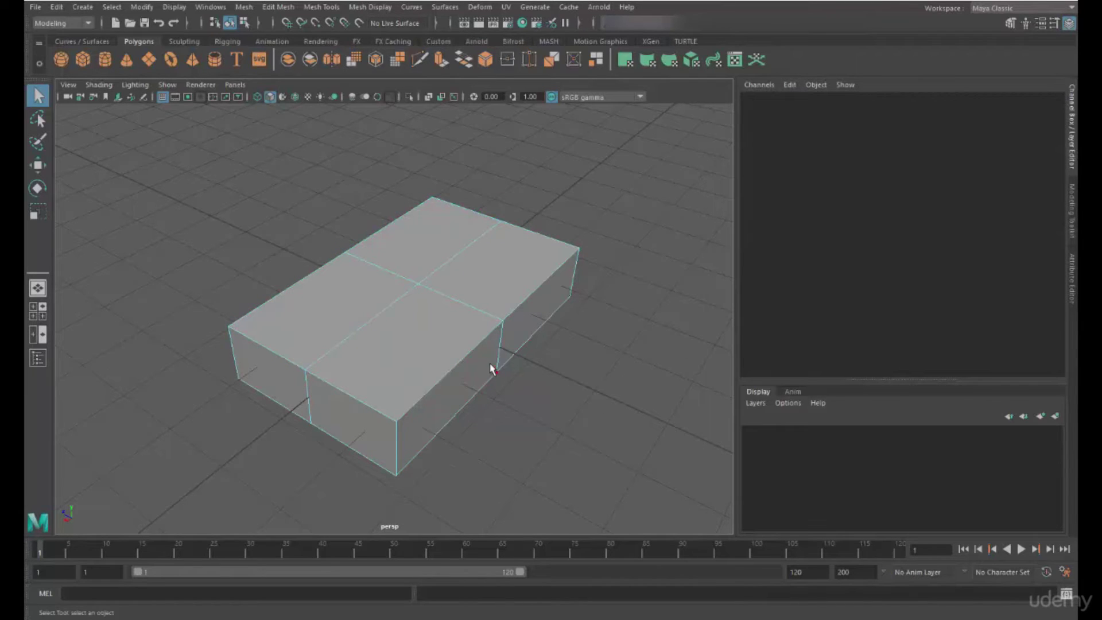
left_click_drag(476, 368, 381, 300, "alt")
left_click(534, 322)
left_click(280, 314)
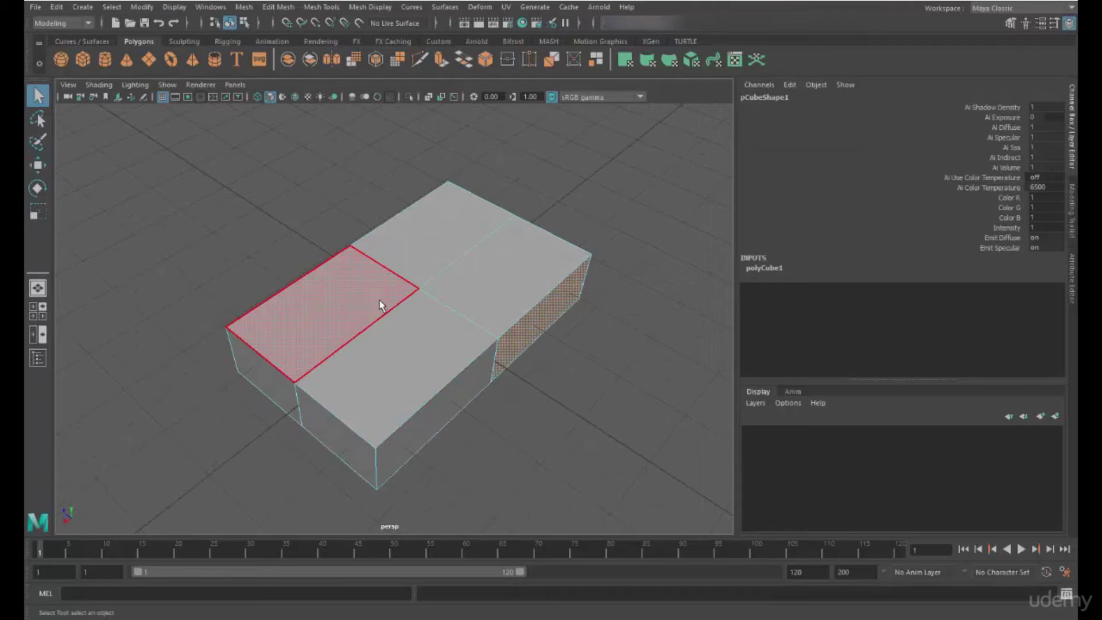
left_click(39, 167)
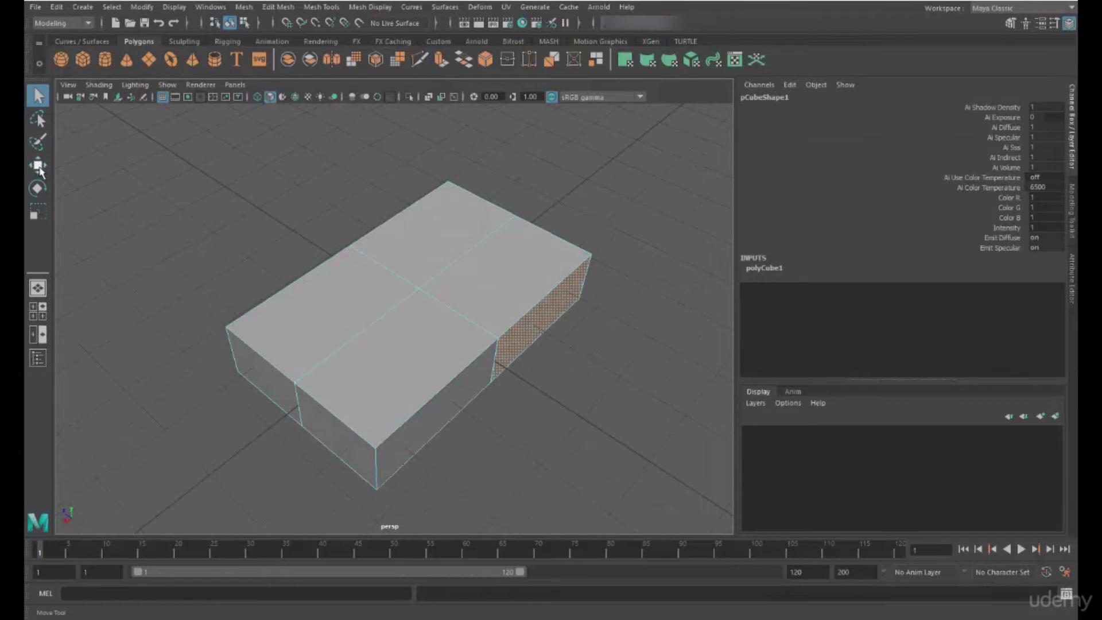
left_click_drag(367, 345, 505, 301, "alt")
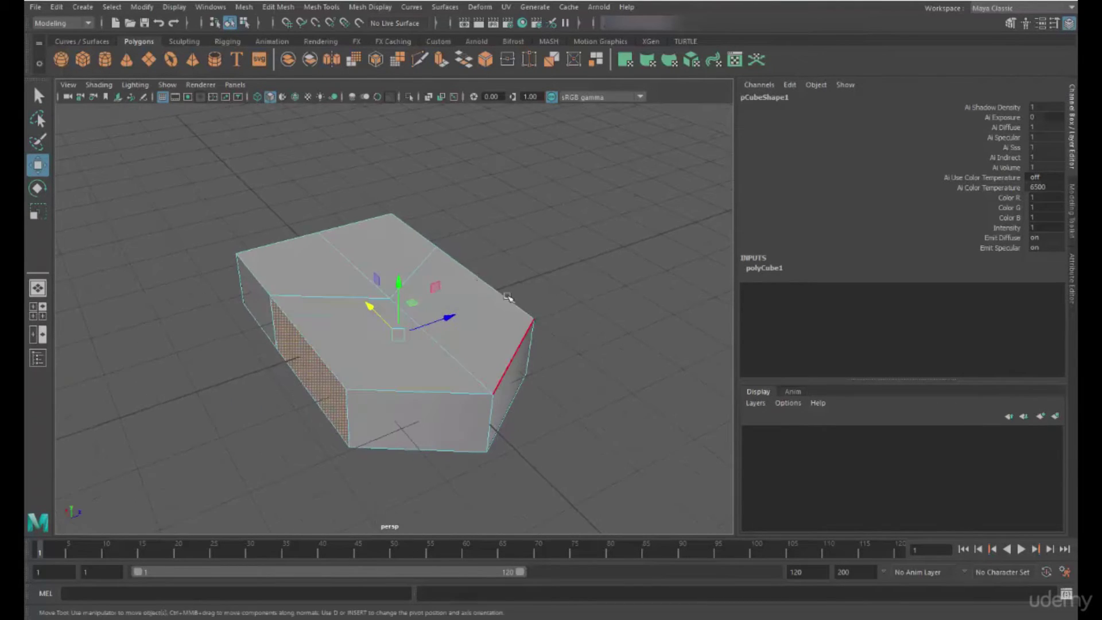
left_click_drag(374, 402, 76, 168, "alt")
Scale the selected components along Z to about 1.42, then select and deselect one slab face.
left_click(37, 211)
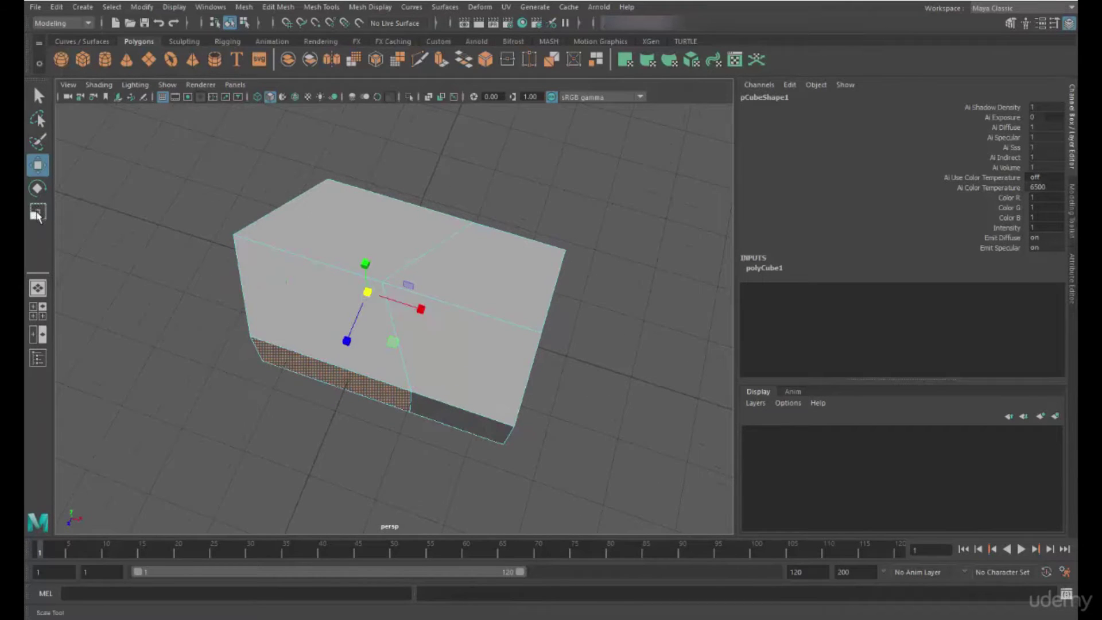
left_click_drag(429, 308, 287, 304, "alt")
left_click_drag(484, 300, 362, 258, "alt")
key("F11")
left_click(453, 321)
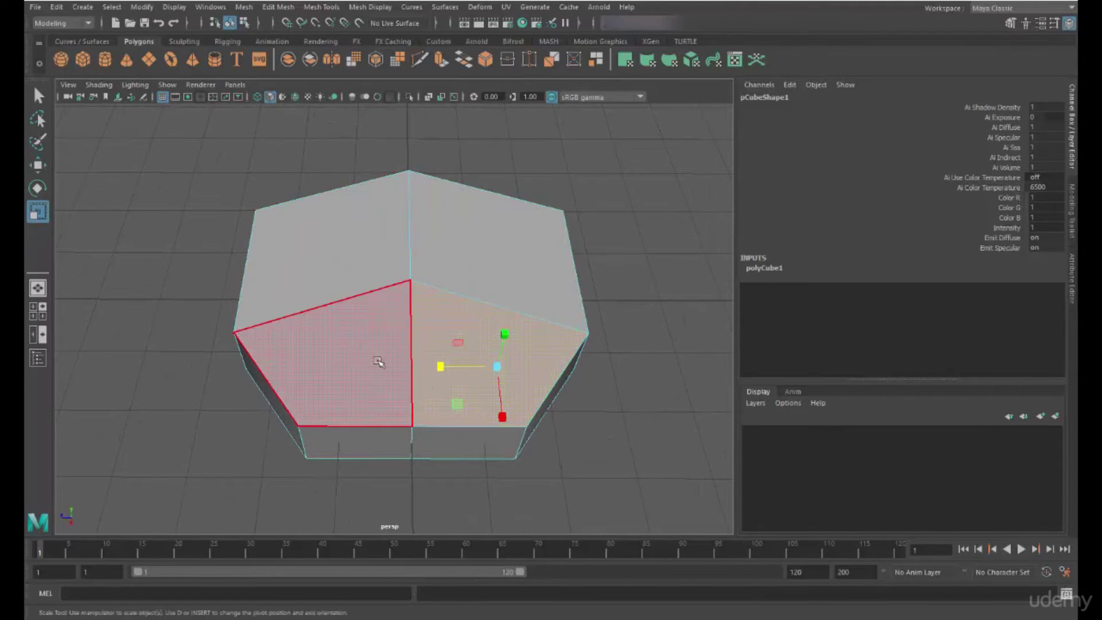
left_click(673, 347)
left_click_drag(655, 300, 336, 282, "alt")
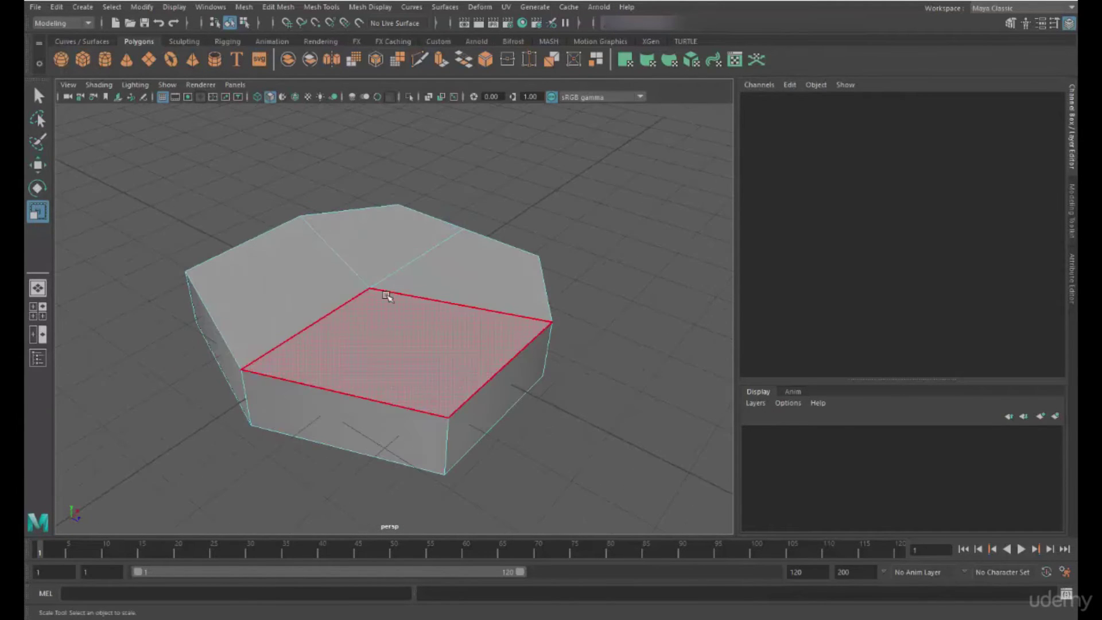
Widen the viewport, select the whole mesh, and expand the polyCube1 inputs in the Channel Box.
left_click(1066, 280)
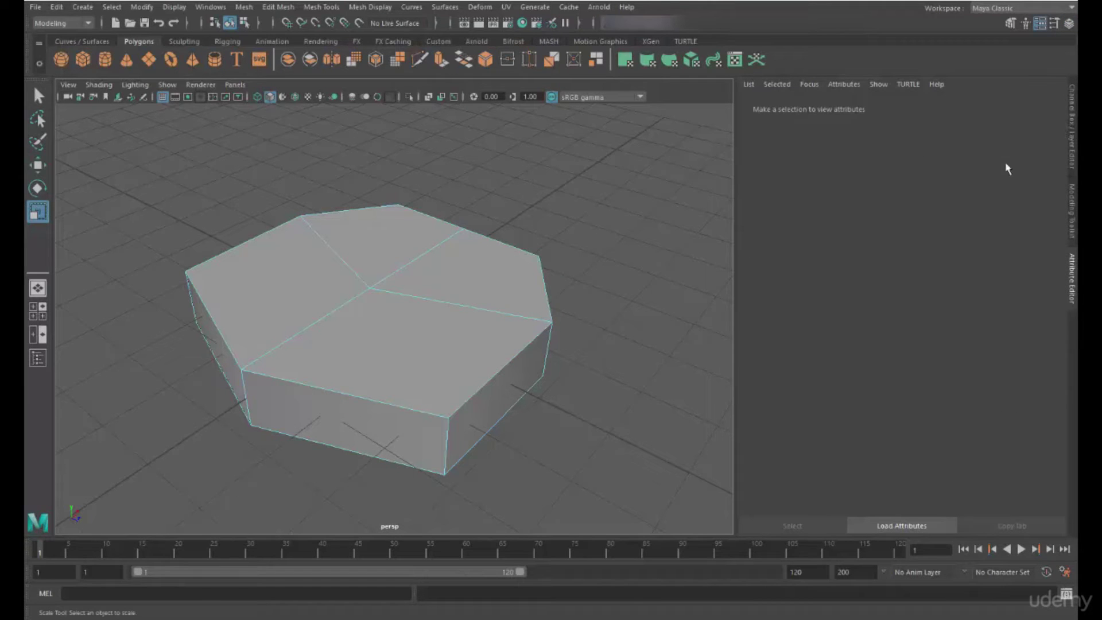
left_click(1072, 151)
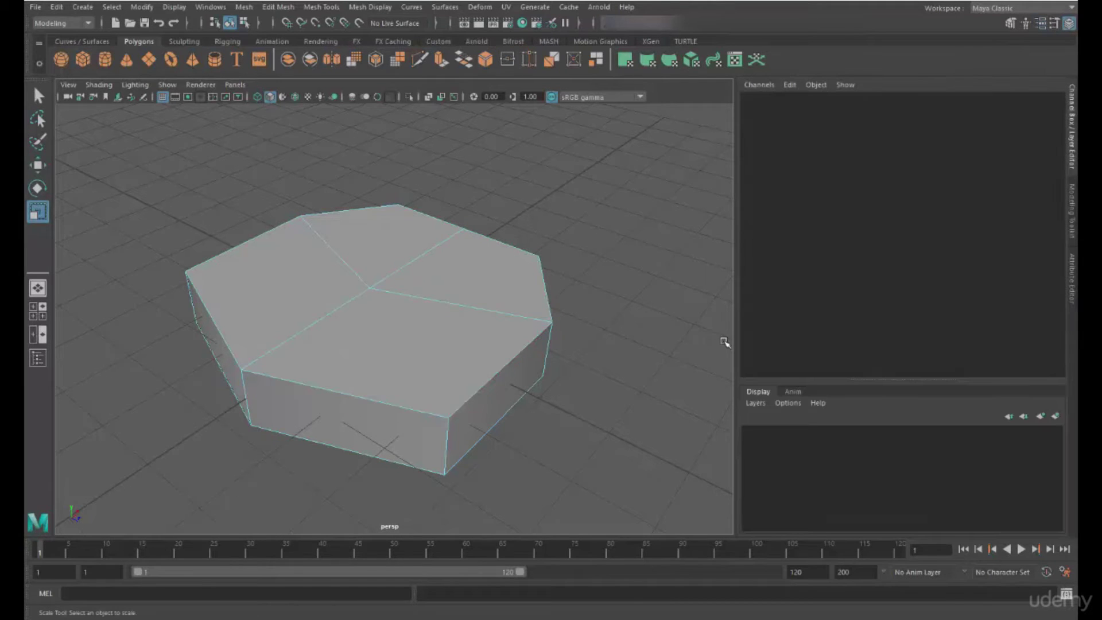
left_click_drag(736, 334, 893, 327)
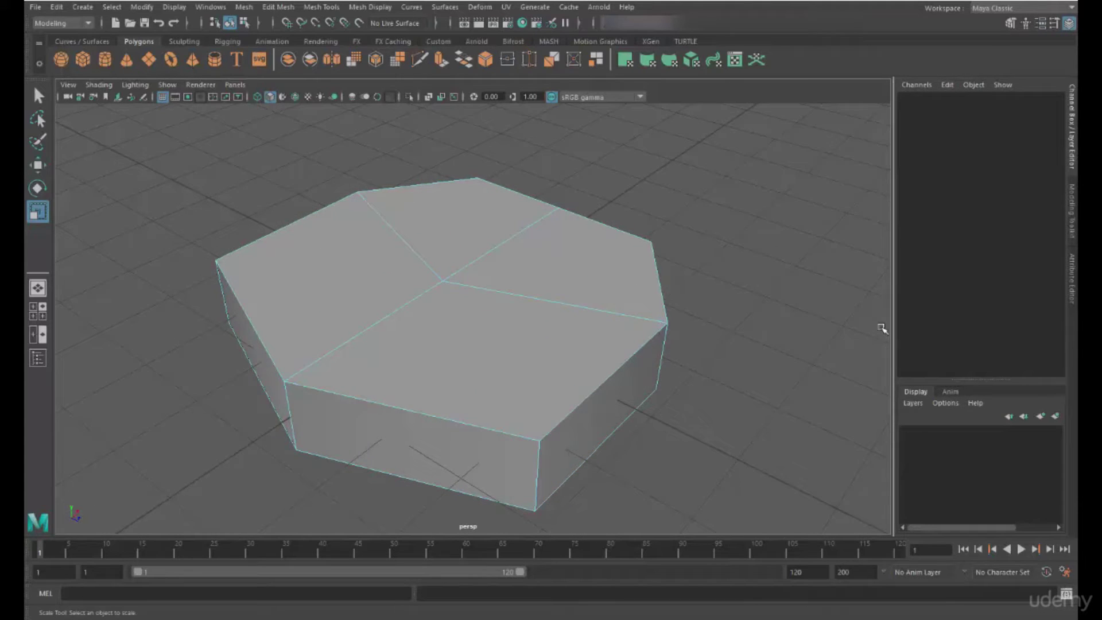
left_click(466, 357)
left_click_drag(467, 357, 721, 352, "alt")
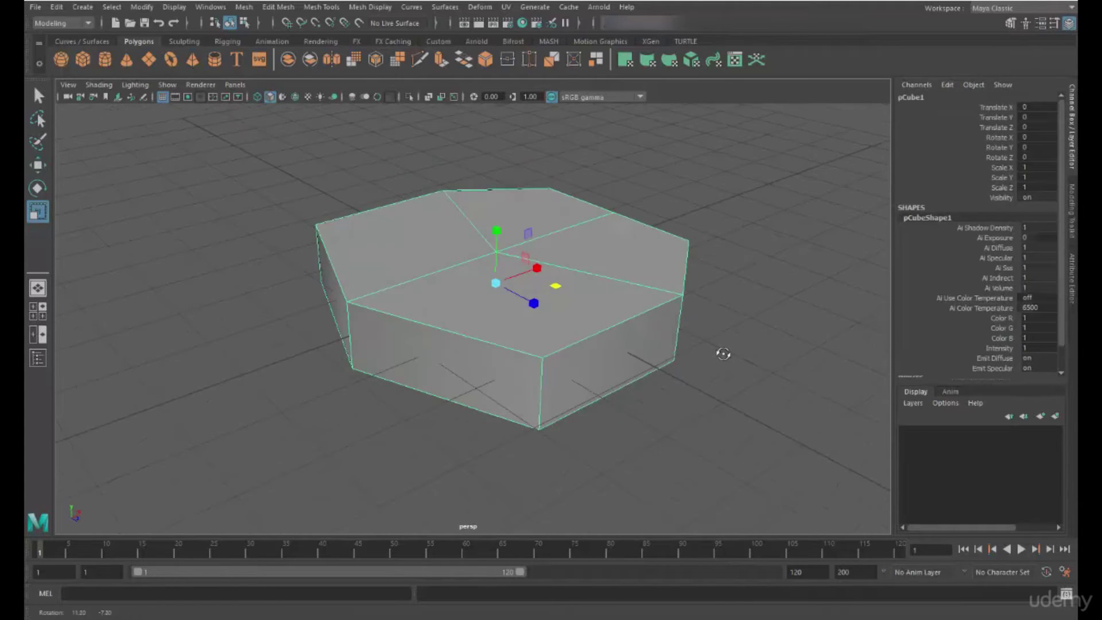
scroll(1060, 268, "down", 2)
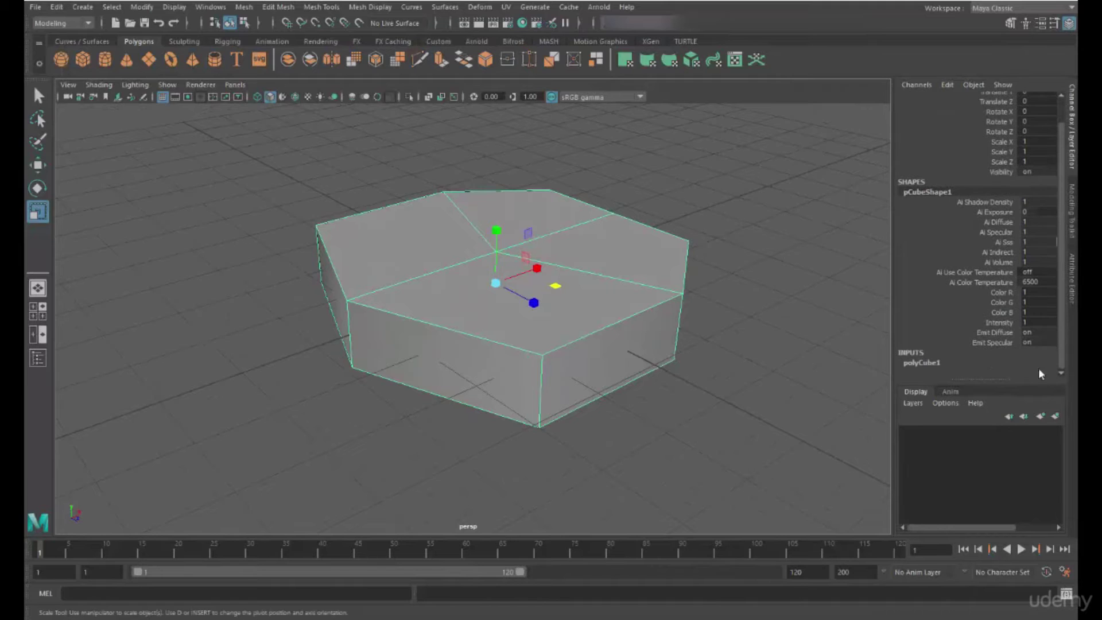
left_click(922, 363)
scroll(716, 337, "down", 3)
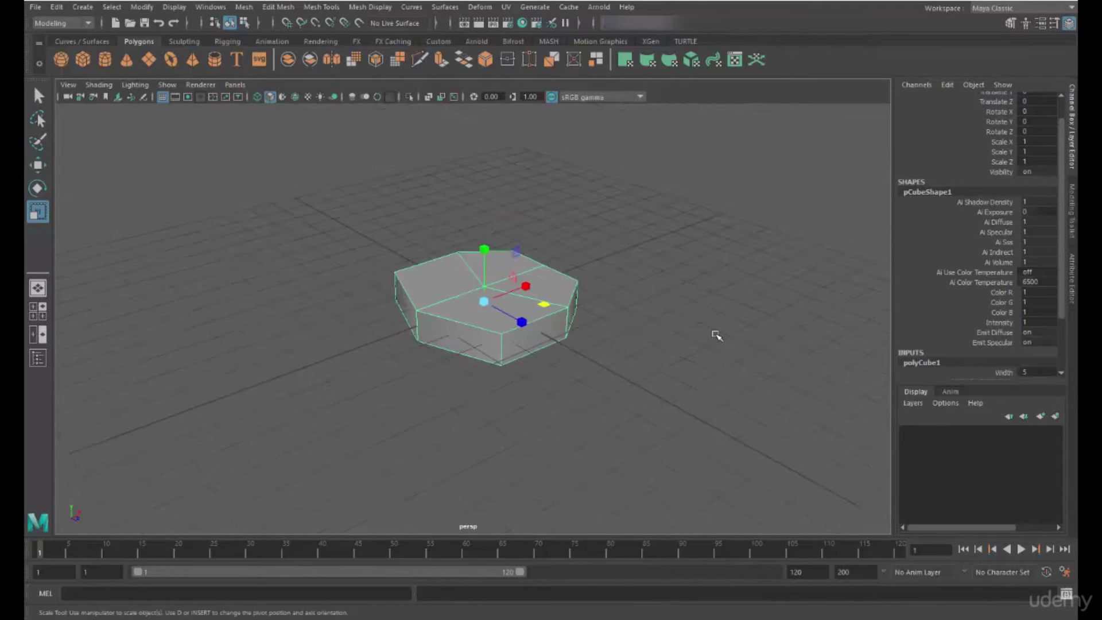
scroll(718, 337, "up", 3)
scroll(946, 325, "down", 3)
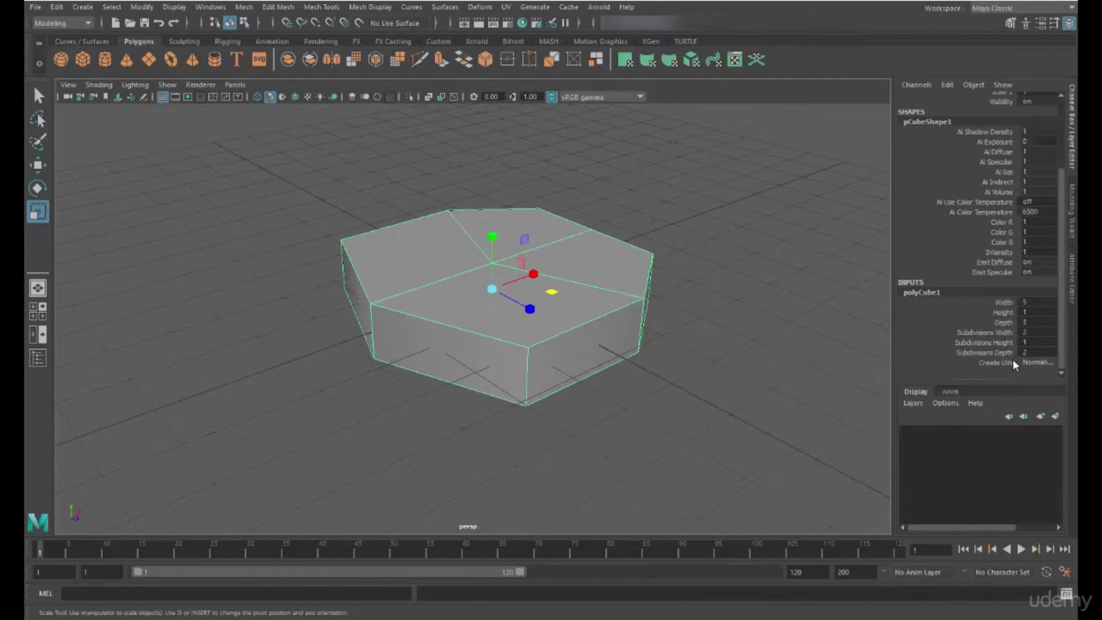
Try a polyCube1 Width of 3 and check the narrower mesh.
left_click_drag(645, 349, 580, 351, "alt")
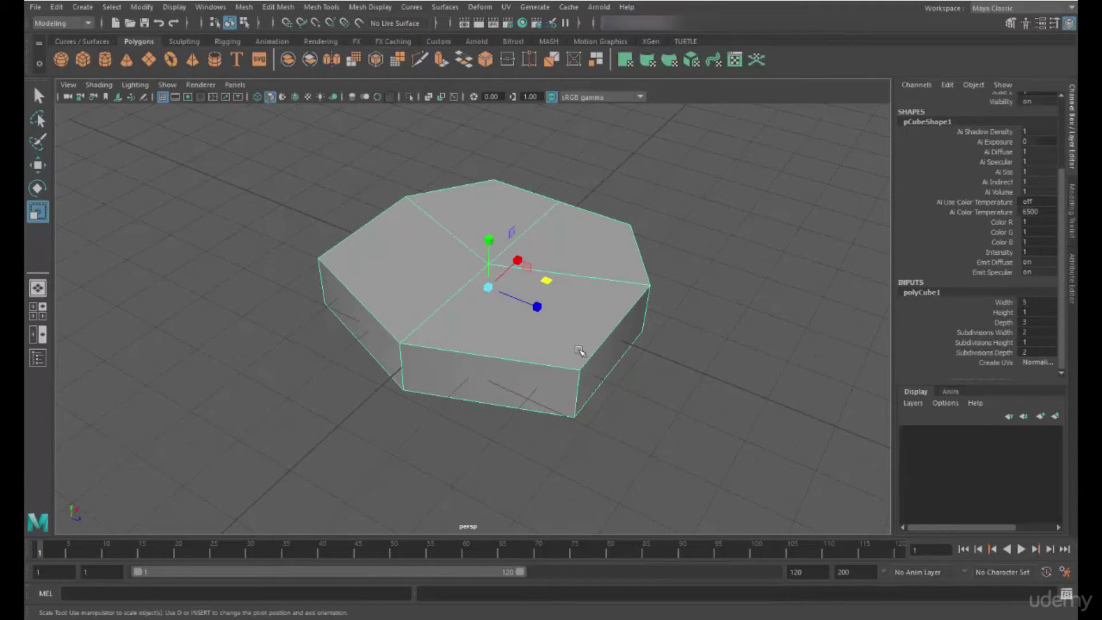
left_click_drag(531, 296, 551, 269, "alt")
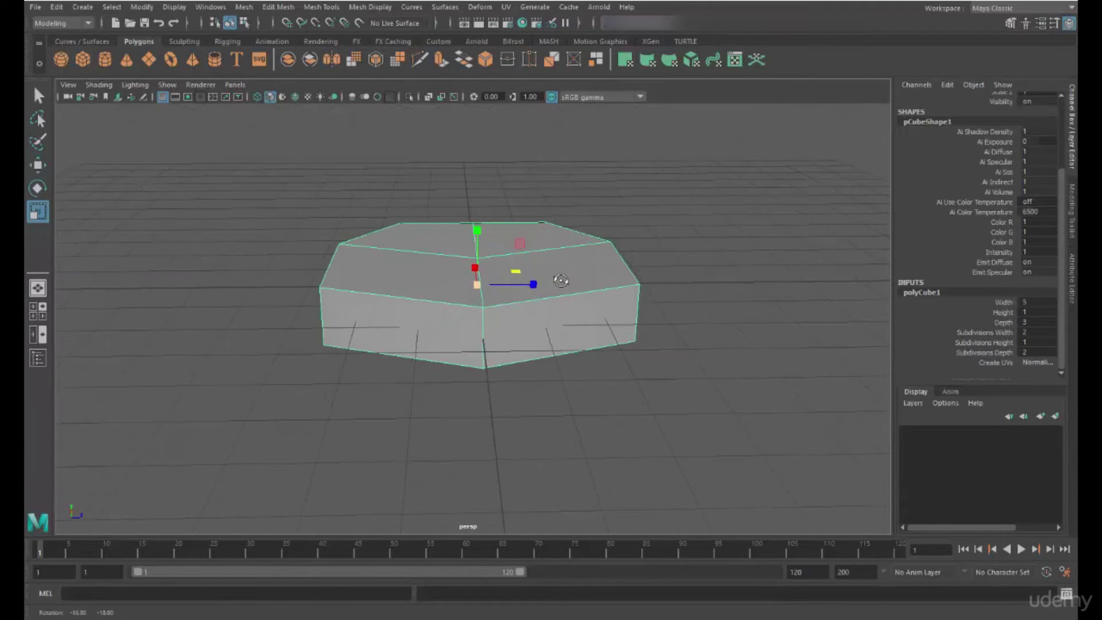
left_click_drag(598, 322, 462, 312, "alt")
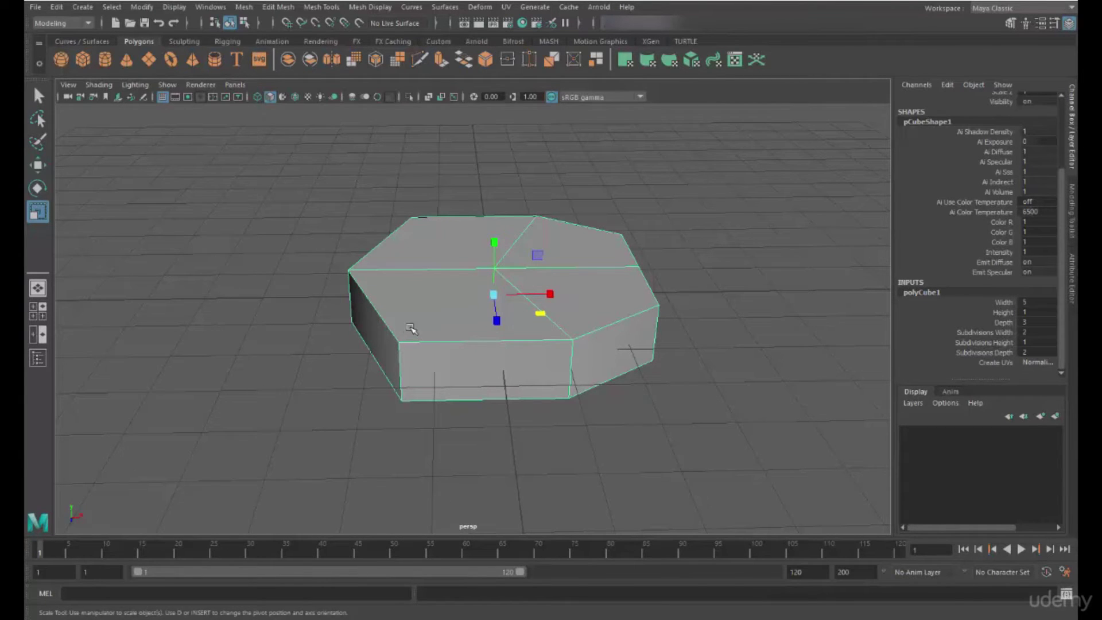
left_click_drag(396, 322, 662, 314, "alt")
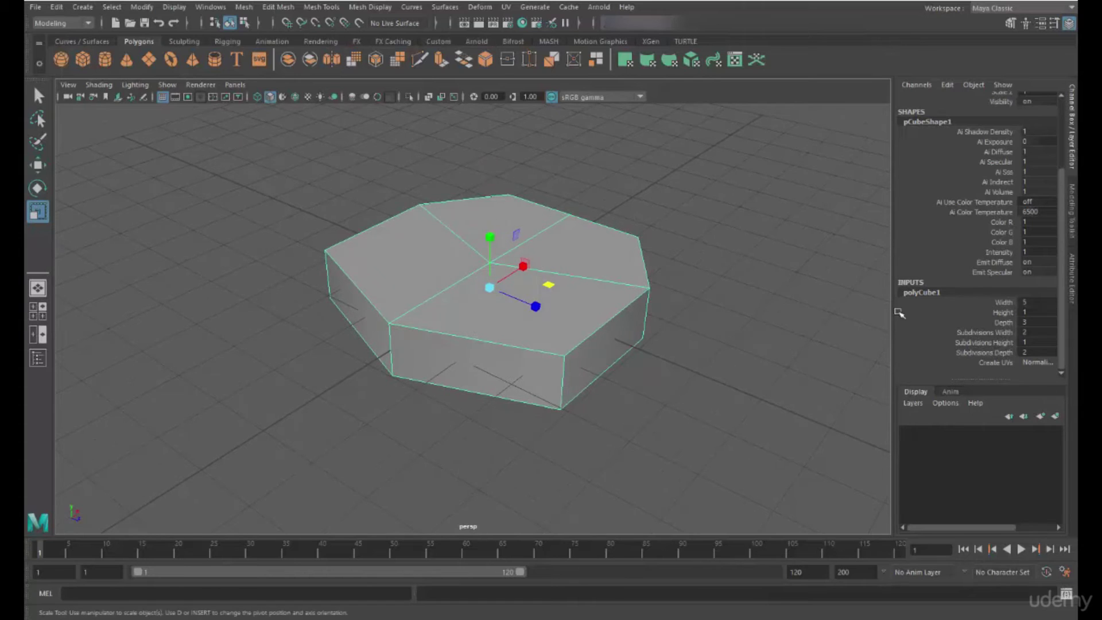
left_click(1030, 302)
type("3")
key("Tab")
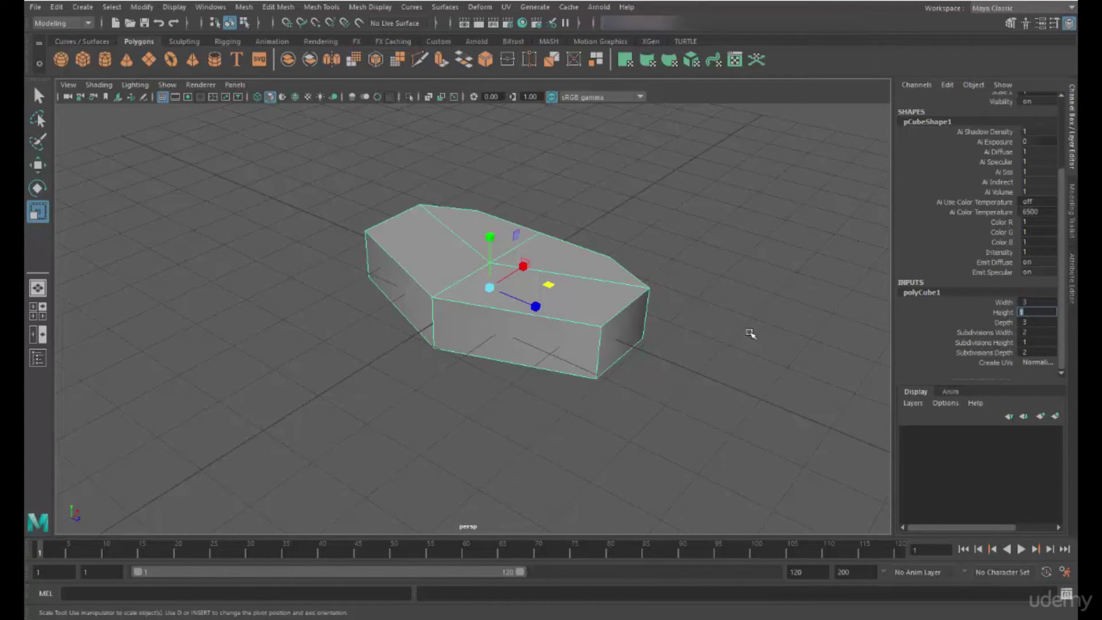
left_click_drag(750, 332, 623, 342, "alt")
left_click_drag(623, 402, 613, 202, "alt")
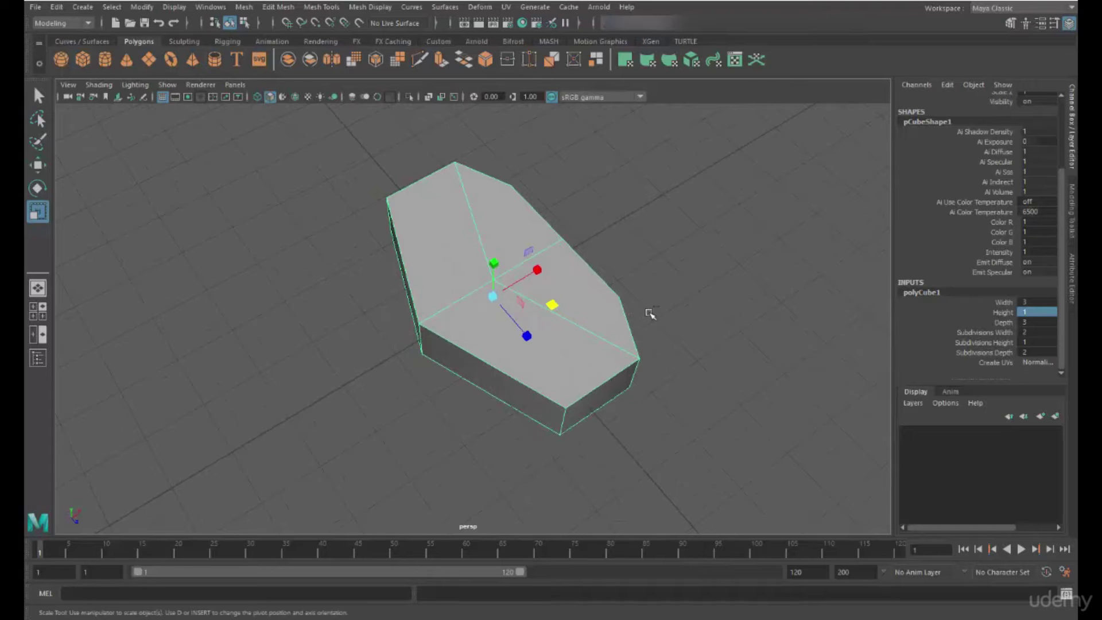
Undo to restore Width 5, then deselect and reselect the whole mesh.
key("ctrl+z")
left_click_drag(659, 300, 453, 328, "alt")
left_click_drag(511, 351, 455, 208, "alt")
left_click_drag(501, 384, 371, 302, "alt")
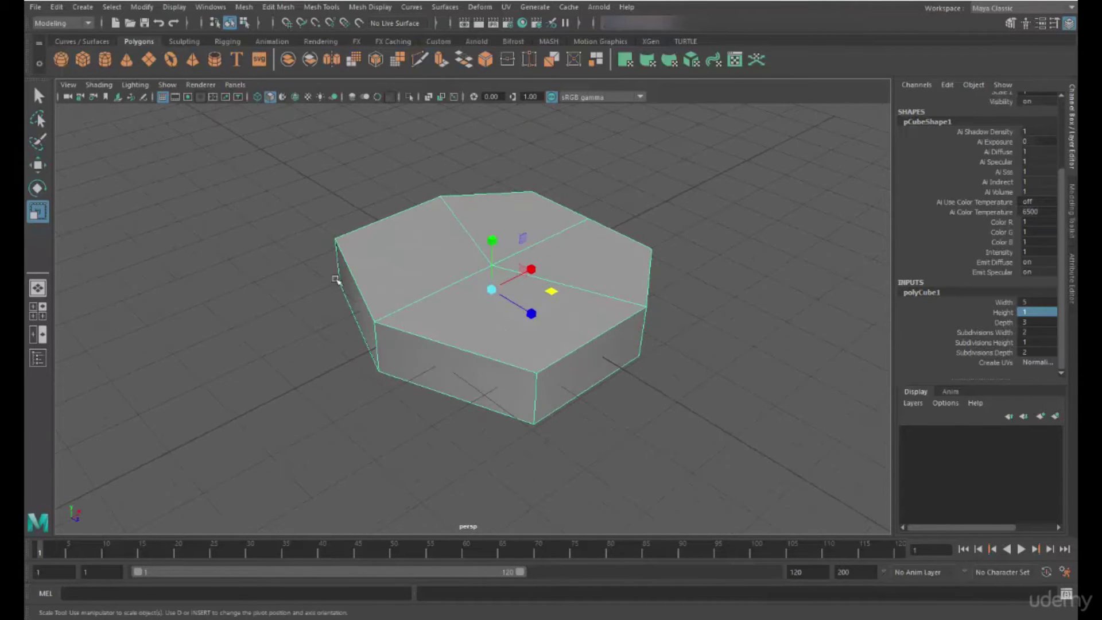
left_click(320, 186)
left_click(433, 264)
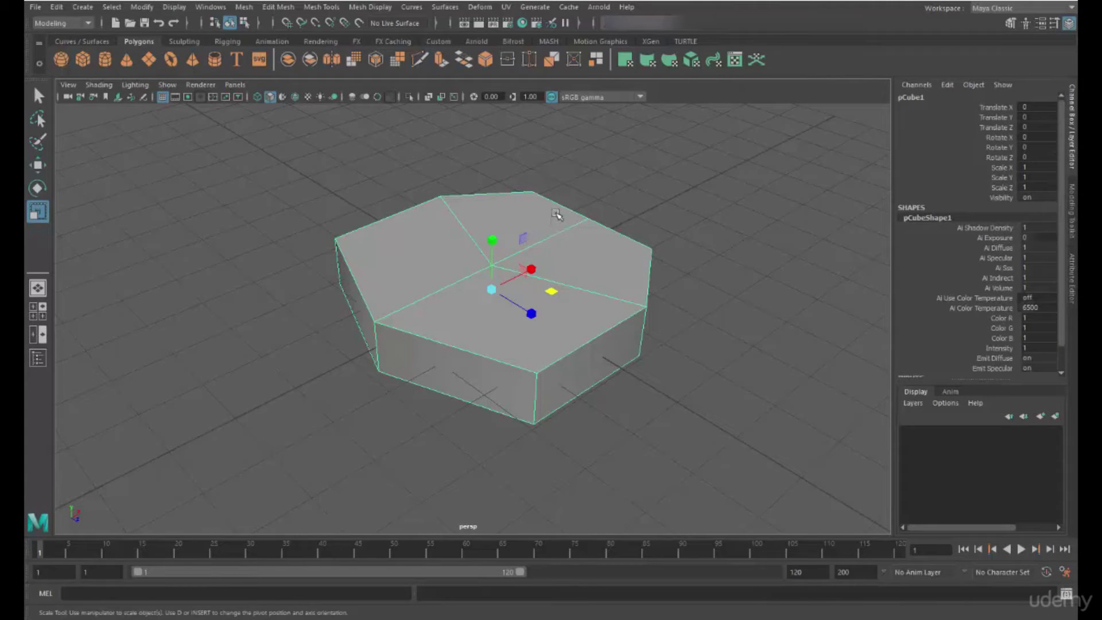
Insert two edge loops across the slab with the Insert Edge Loop Tool from the marking menu.
right_click(534, 211, "shift")
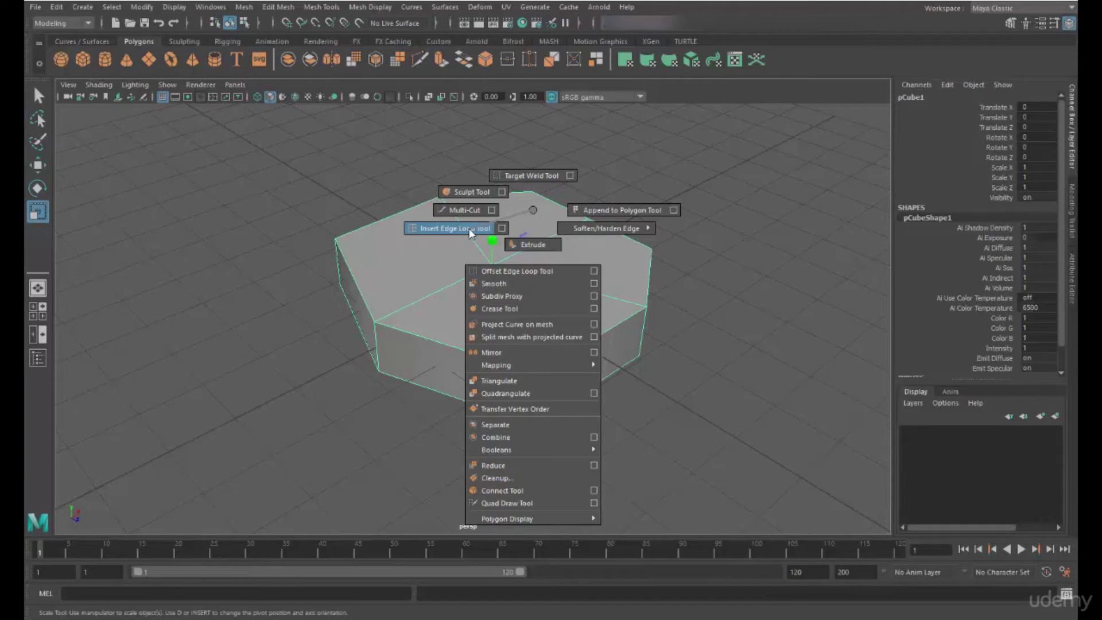
right_click_drag(469, 228, 469, 228, "shift")
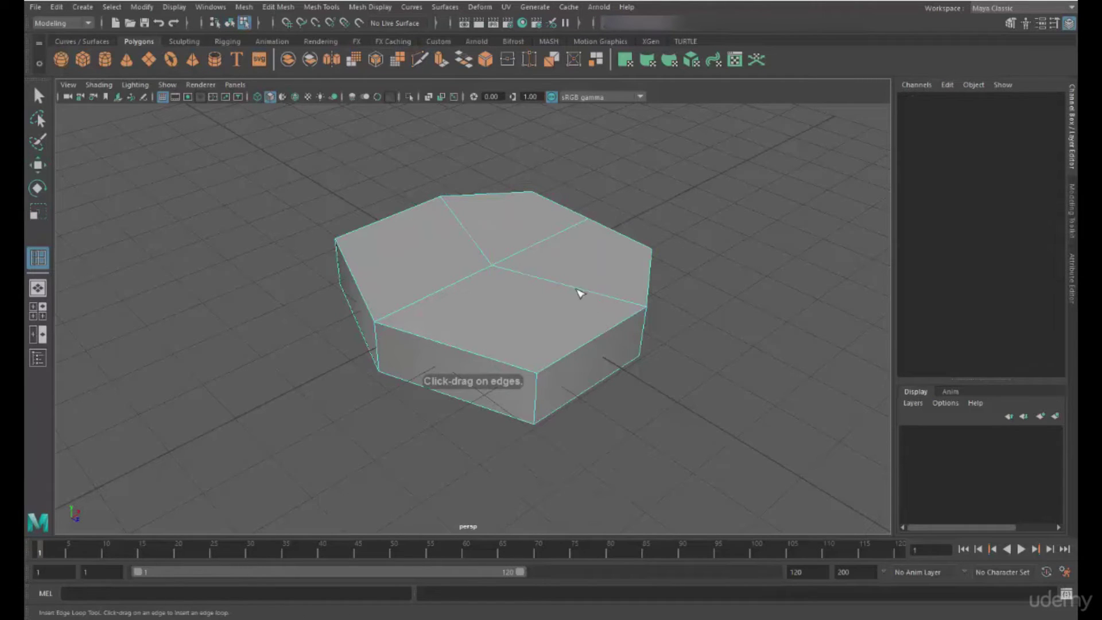
left_click_drag(579, 292, 563, 289)
left_click_drag(476, 244, 474, 237)
left_click_drag(505, 301, 396, 320, "alt")
Select two vertical front edges and move them sideways along X.
key("q")
left_click_drag(350, 293, 438, 263, "alt")
left_click(684, 332)
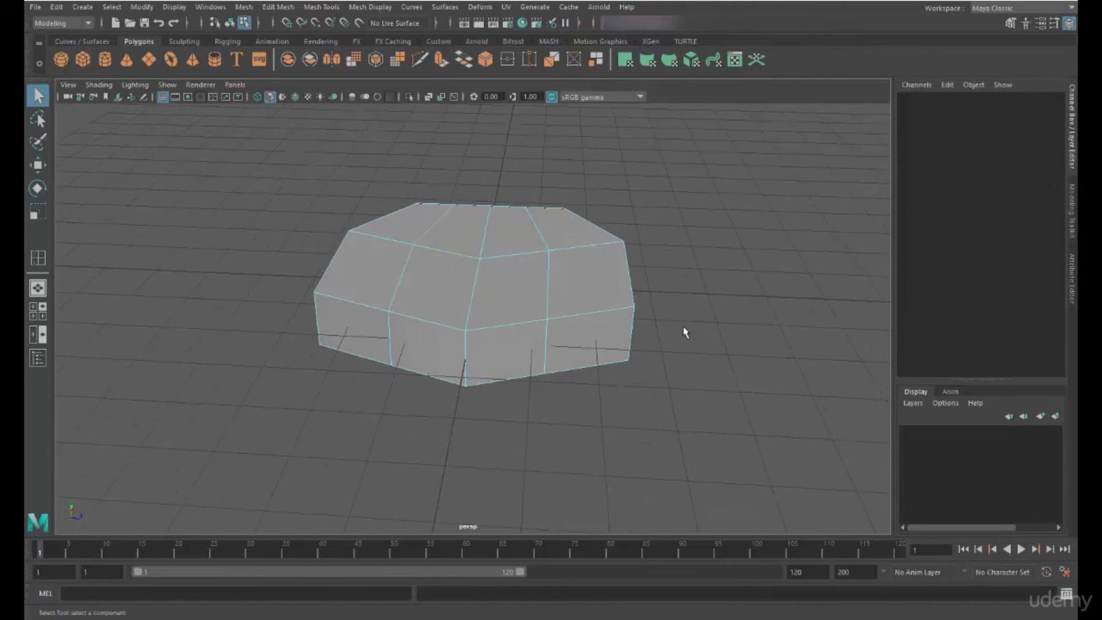
left_click_drag(684, 333, 469, 339, "alt")
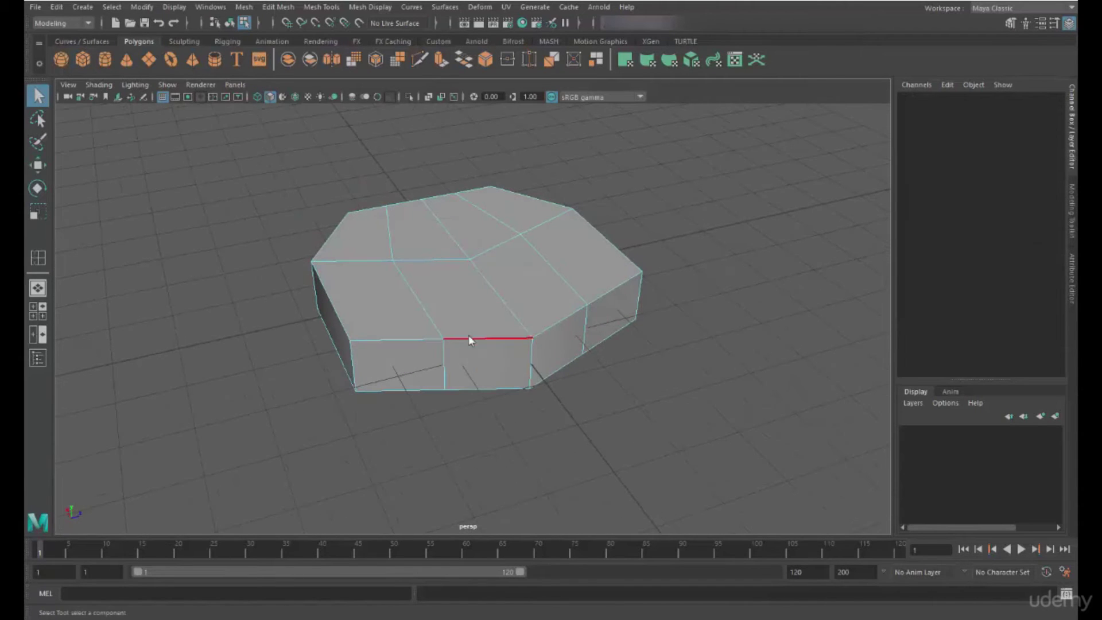
left_click(445, 370)
left_click(590, 328, "shift")
left_click_drag(658, 356, 605, 350, "alt")
key("w")
left_click_drag(515, 308, 763, 368)
left_click(700, 395)
left_click_drag(700, 395, 561, 322, "alt")
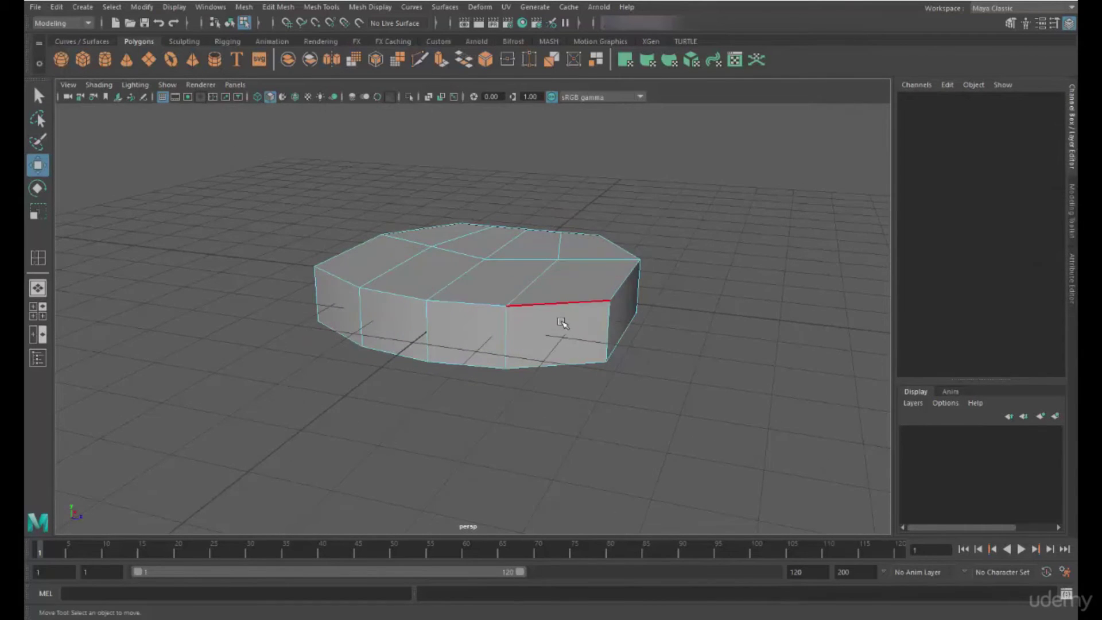
Switch to face selection mode and select the front-right side face.
right_click(562, 322)
left_click(561, 306)
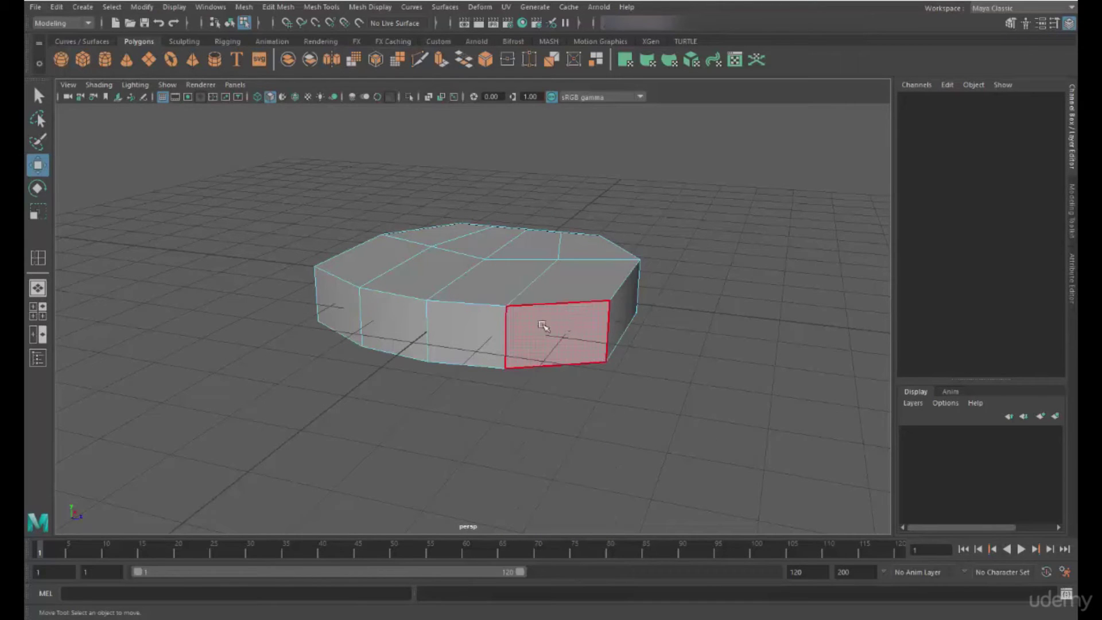
left_click(545, 339)
mouse_move(681, 356)
left_mouse_down("alt")
mouse_move(660, 379)
mouse_move(580, 377)
mouse_move(692, 362)
left_mouse_up("alt")
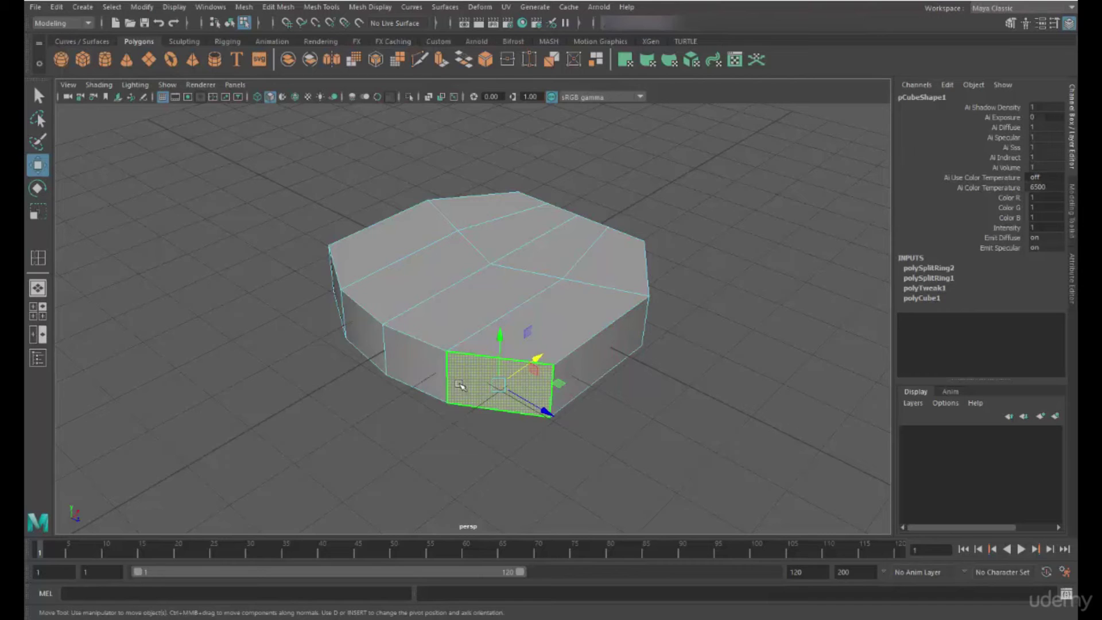
Extrude the side face with Thickness 2.5, Offset 0.3 and 3 Divisions, then clear the selection.
right_click(490, 363, "shift")
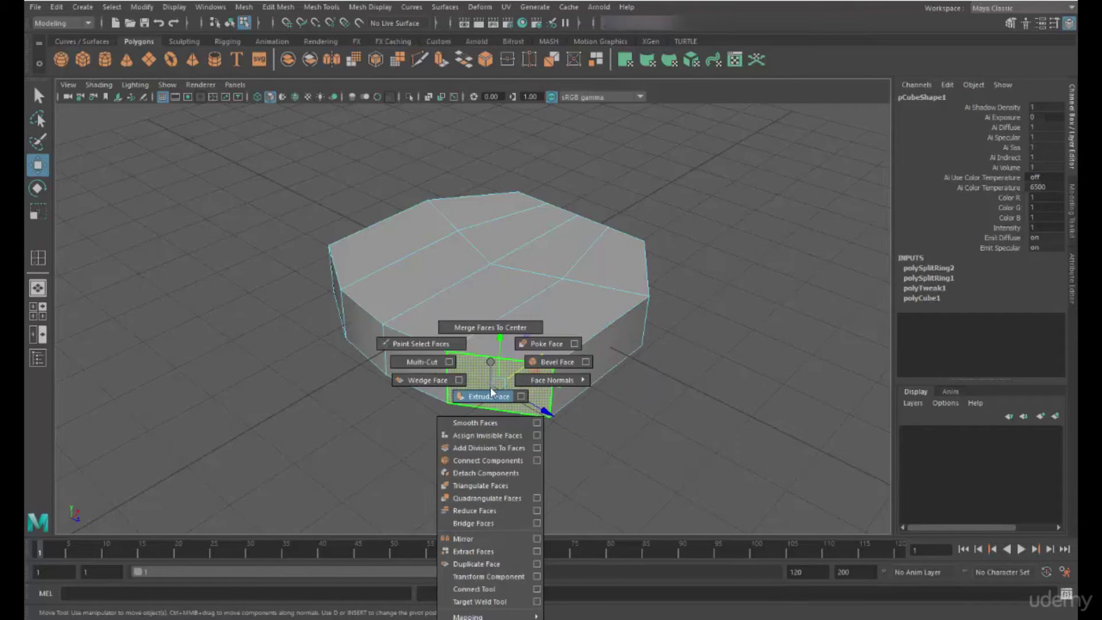
left_click(491, 389)
left_click_drag(662, 422, 705, 355, "alt")
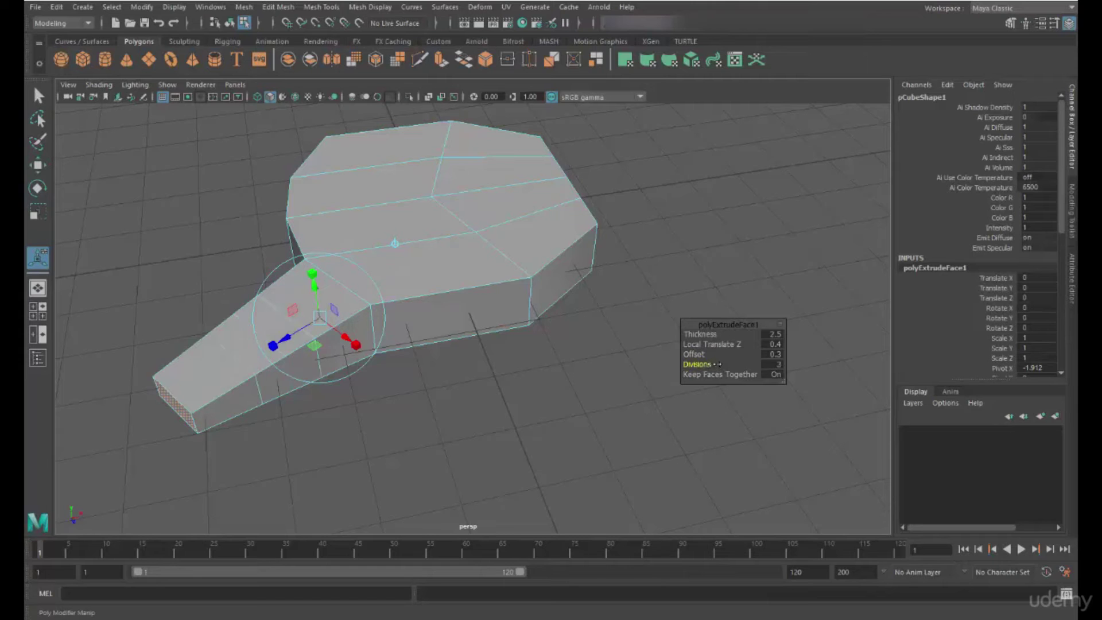
left_click_drag(716, 366, 603, 412, "alt")
left_click(605, 413)
mouse_move(539, 357)
left_mouse_down("alt")
mouse_move(443, 318)
mouse_move(316, 308)
mouse_move(253, 276)
mouse_move(362, 329)
mouse_move(567, 306)
mouse_move(522, 370)
left_mouse_up("alt")
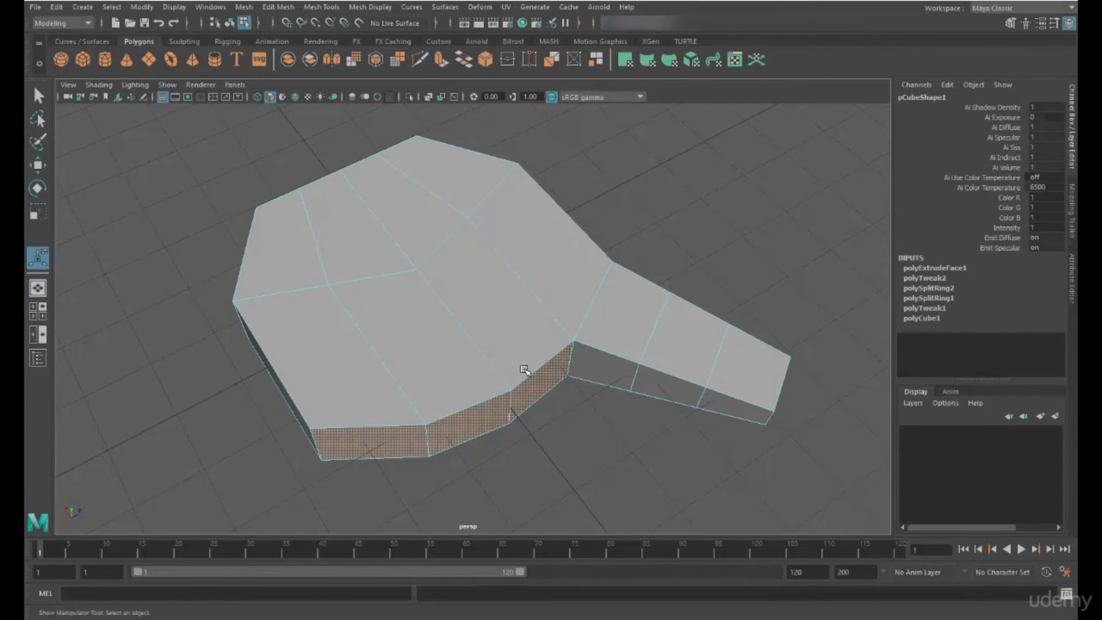
Extrude the front faces into four separate fingers with Keep Faces Together off, Thickness 4 and 3 Divisions.
right_click_drag(548, 221, 566, 233, "shift")
middle_click_drag(583, 287, 512, 229, "alt")
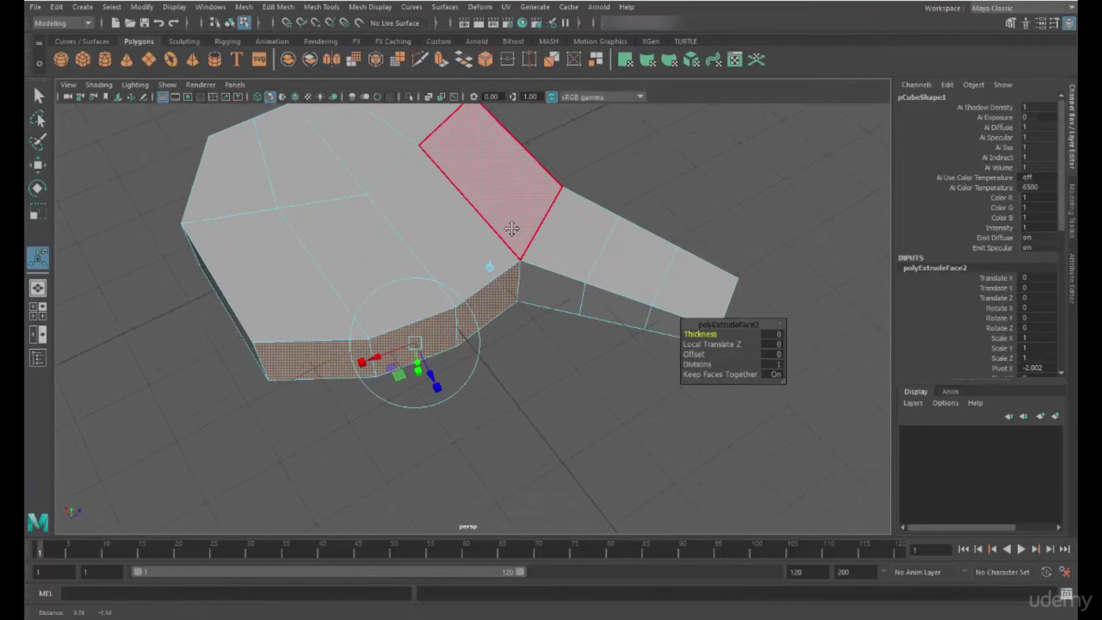
left_click(776, 374)
left_click_drag(512, 404, 442, 350, "alt")
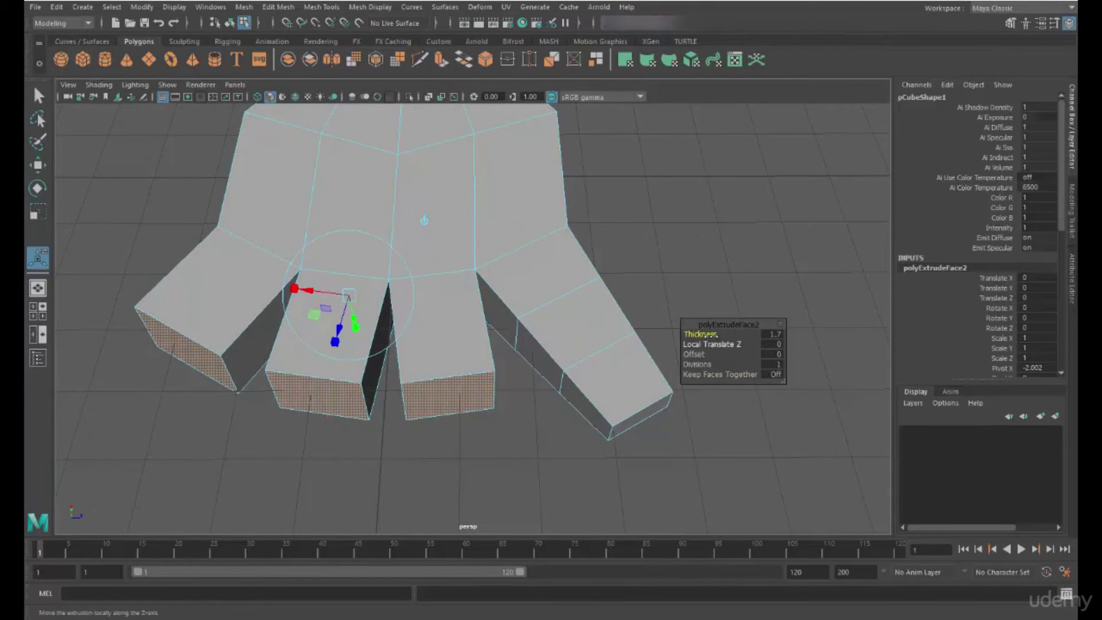
left_click_drag(701, 334, 431, 281)
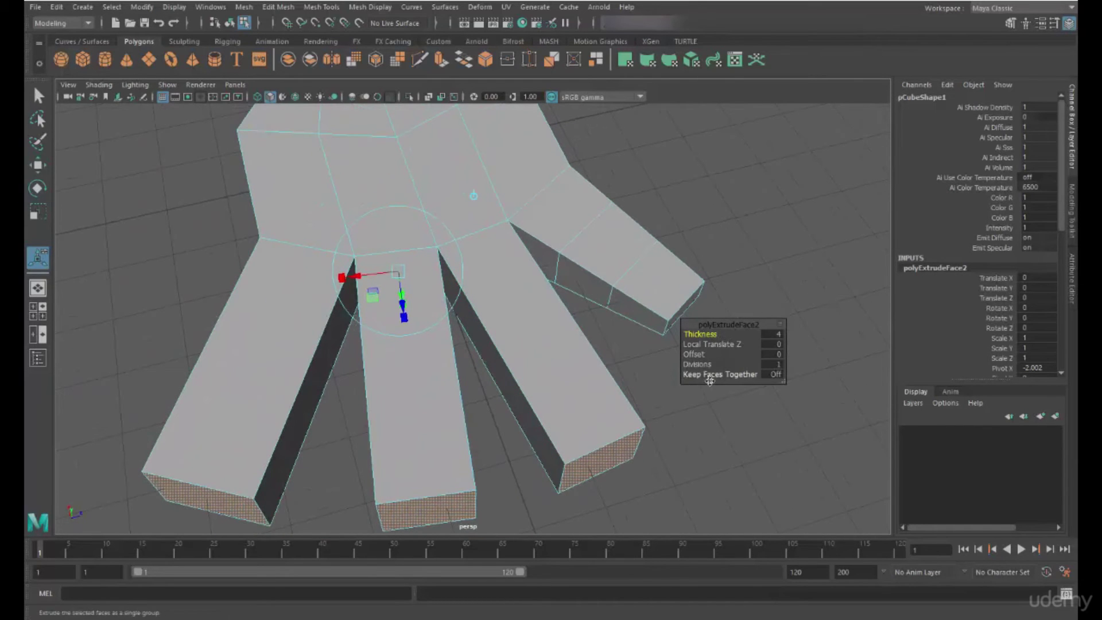
left_click(775, 375)
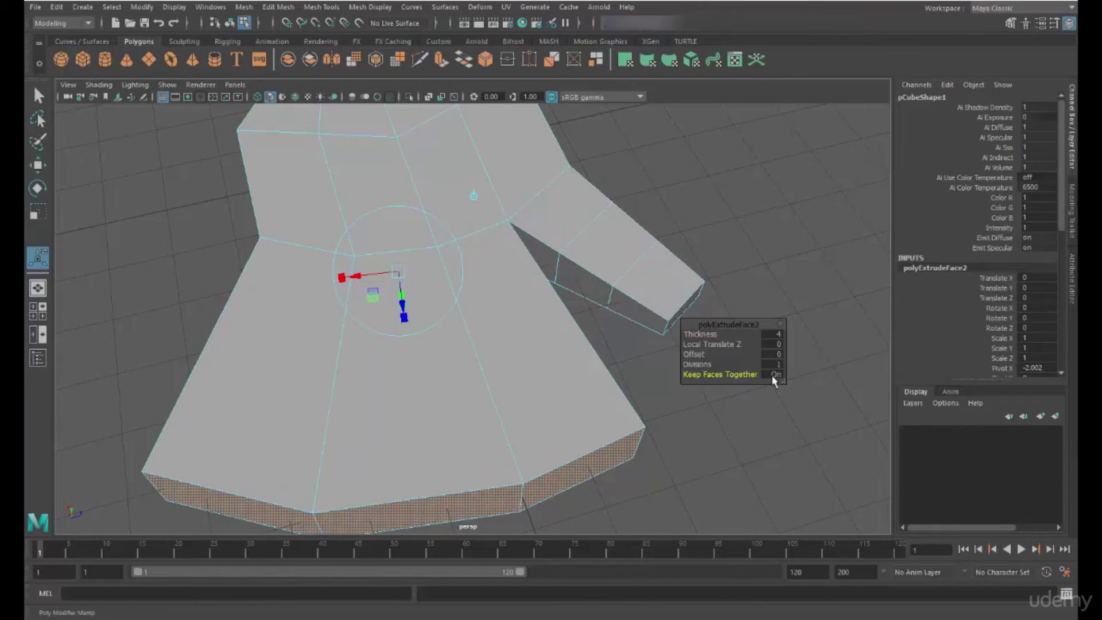
left_click(775, 374)
left_click_drag(438, 374, 471, 353, "alt")
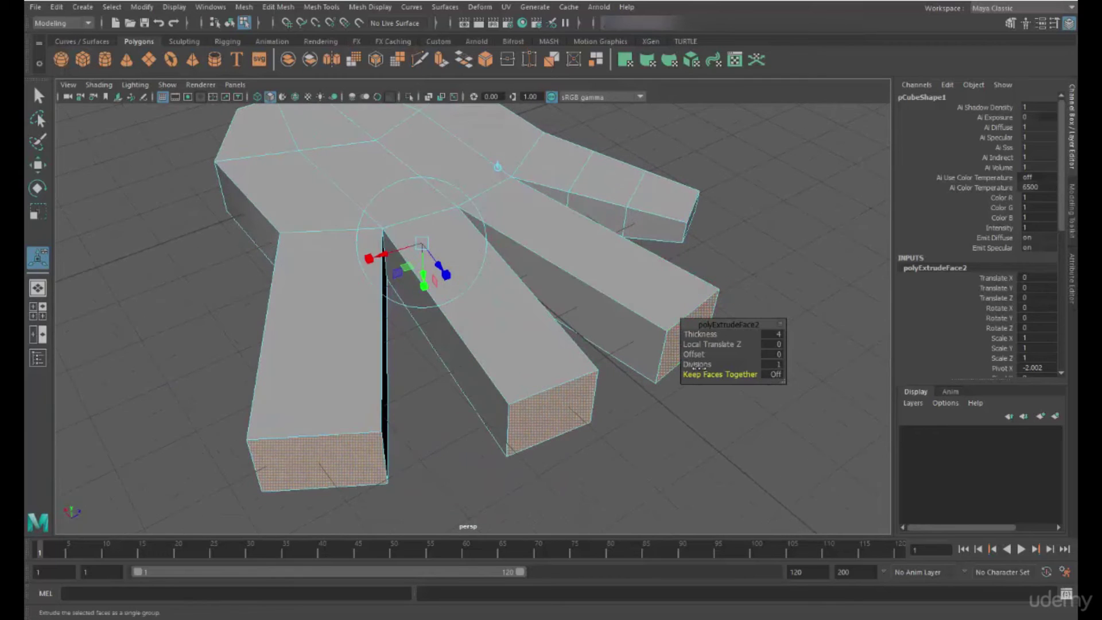
left_click_drag(708, 366, 611, 362)
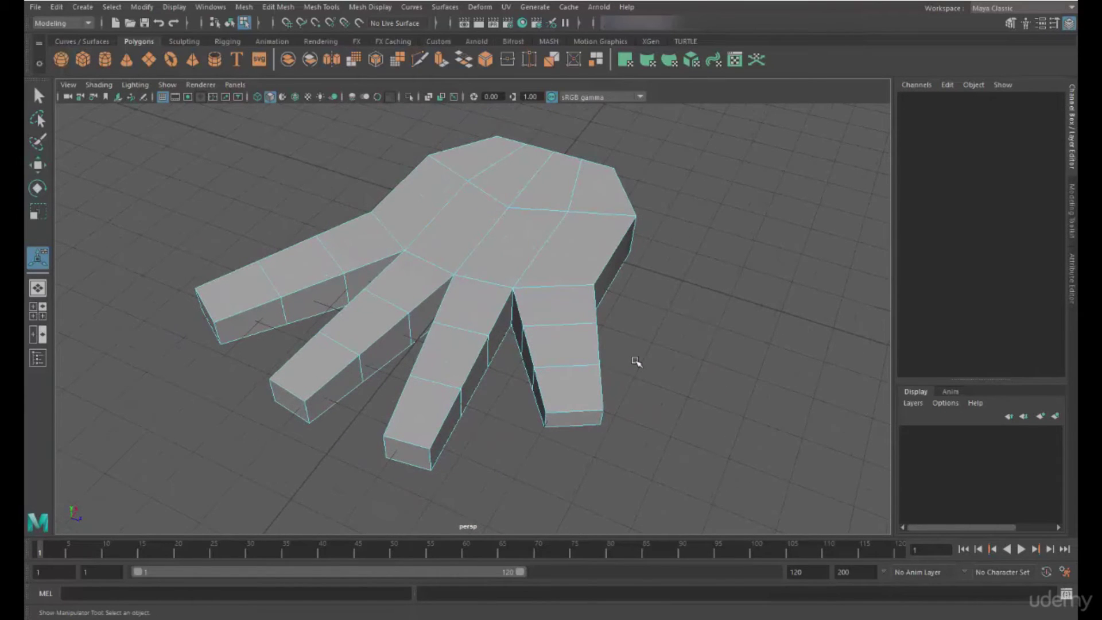
In vertex mode, move a palm-side vertex outward to widen the palm slightly.
left_click_drag(632, 336, 455, 265, "alt")
key("F9")
left_click(507, 268)
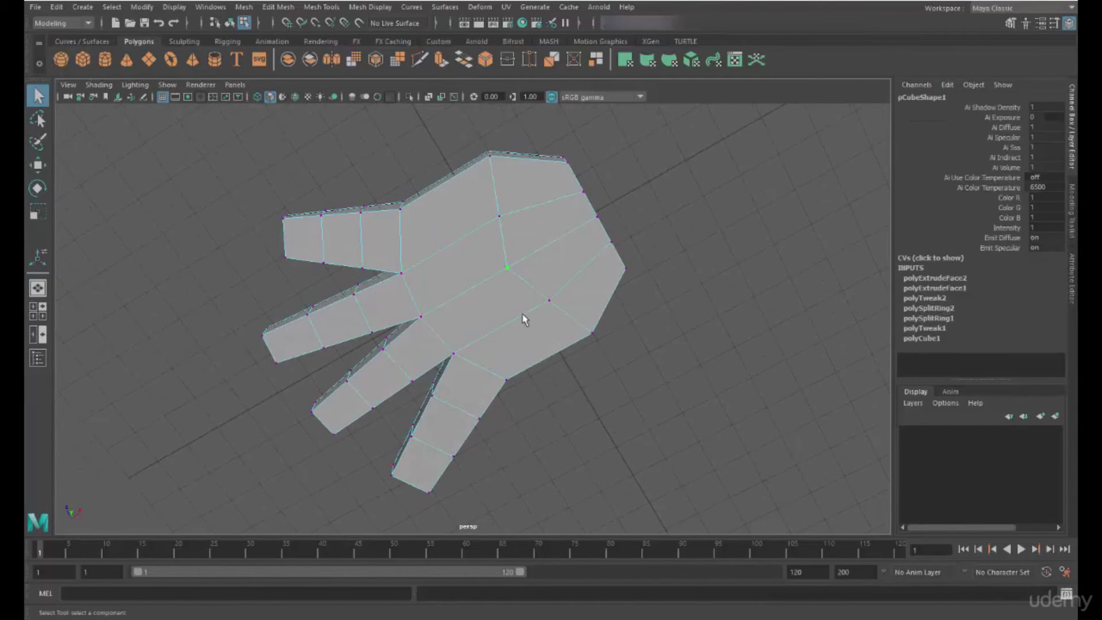
key("w")
left_click_drag(568, 229, 552, 287, "alt")
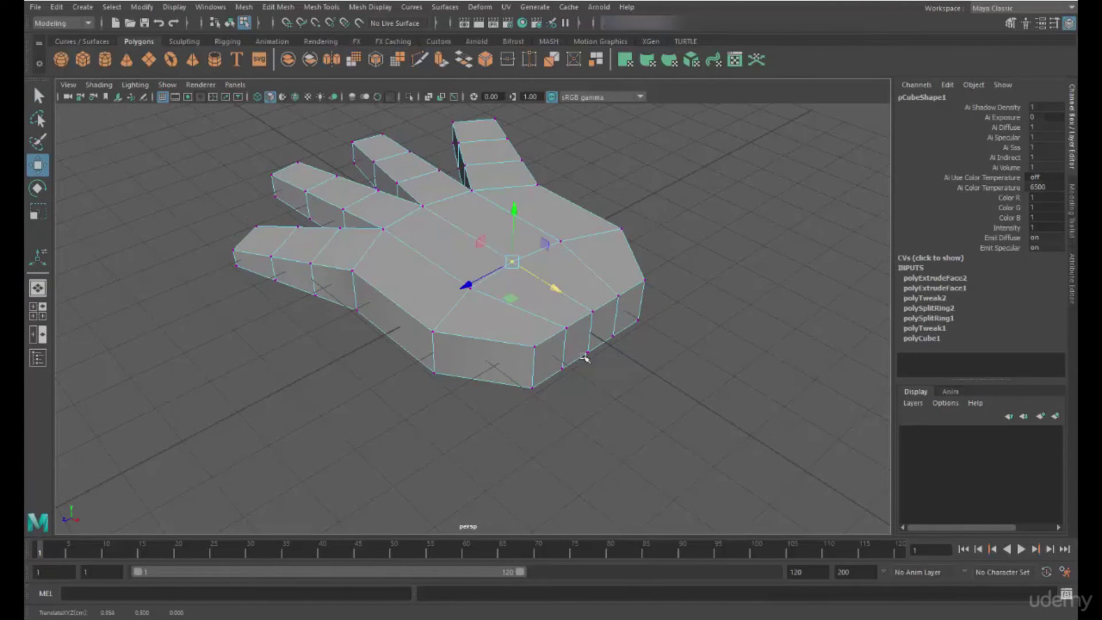
left_click_drag(585, 358, 343, 281, "alt")
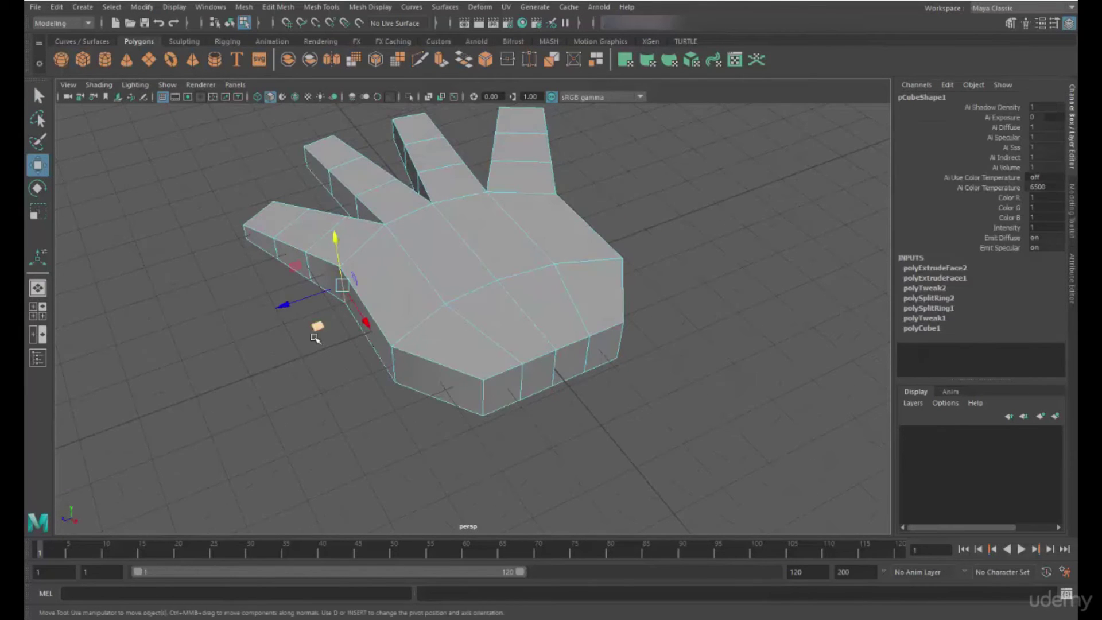
left_click_drag(287, 309, 280, 308)
Deselect, check the hand's shape from several sides, and return to vertex mode.
left_click_drag(456, 237, 526, 270, "alt")
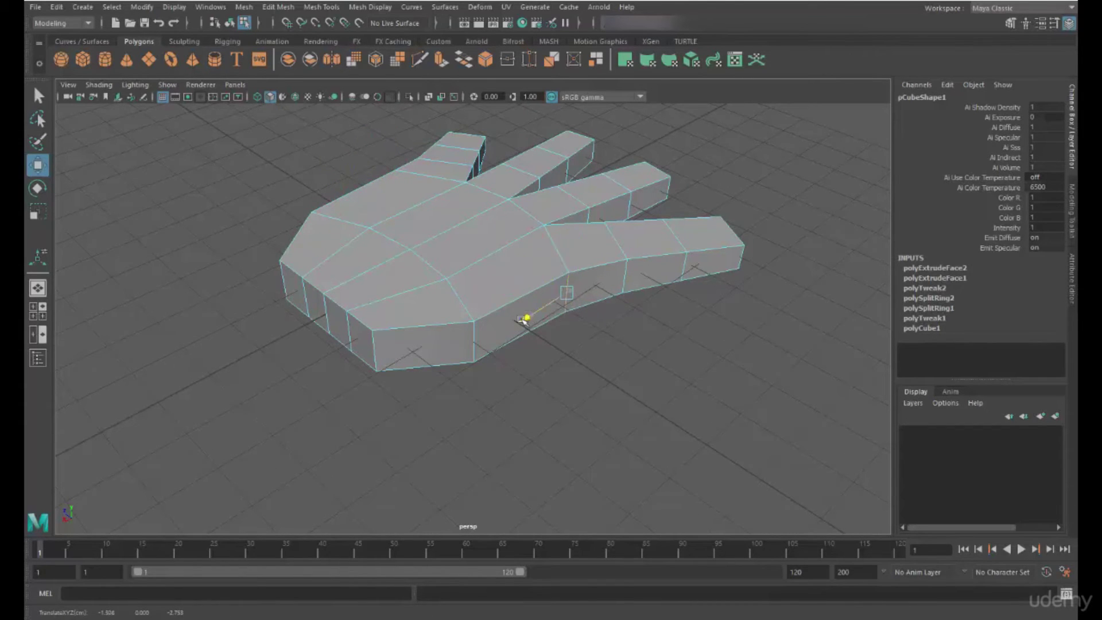
left_click_drag(570, 349, 481, 336, "alt")
left_click(657, 389)
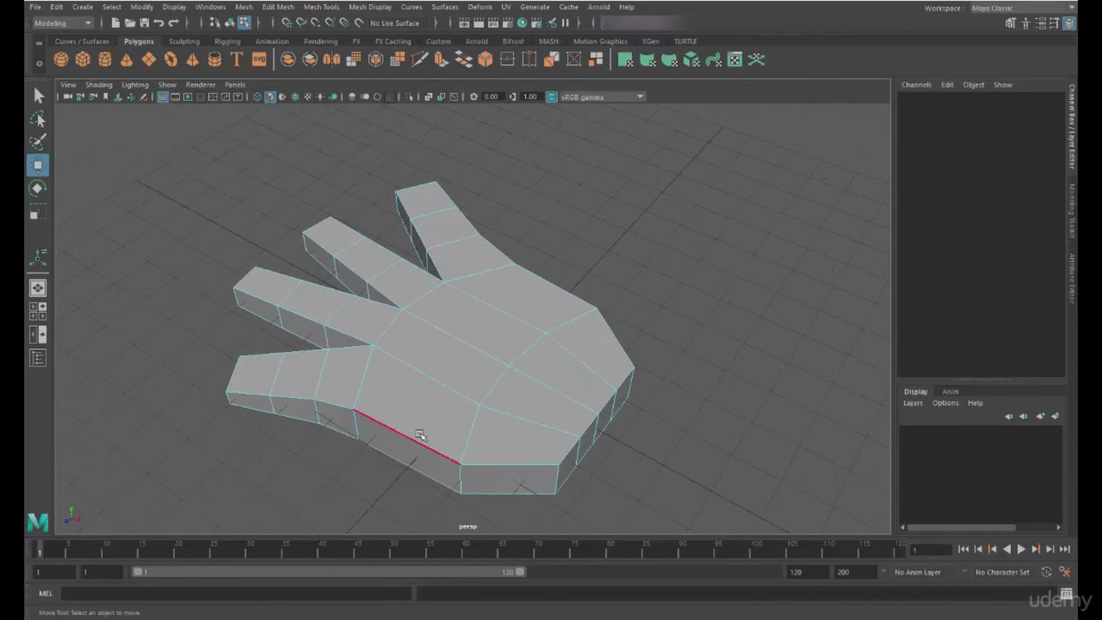
left_click_drag(420, 434, 319, 346, "alt")
key("F9")
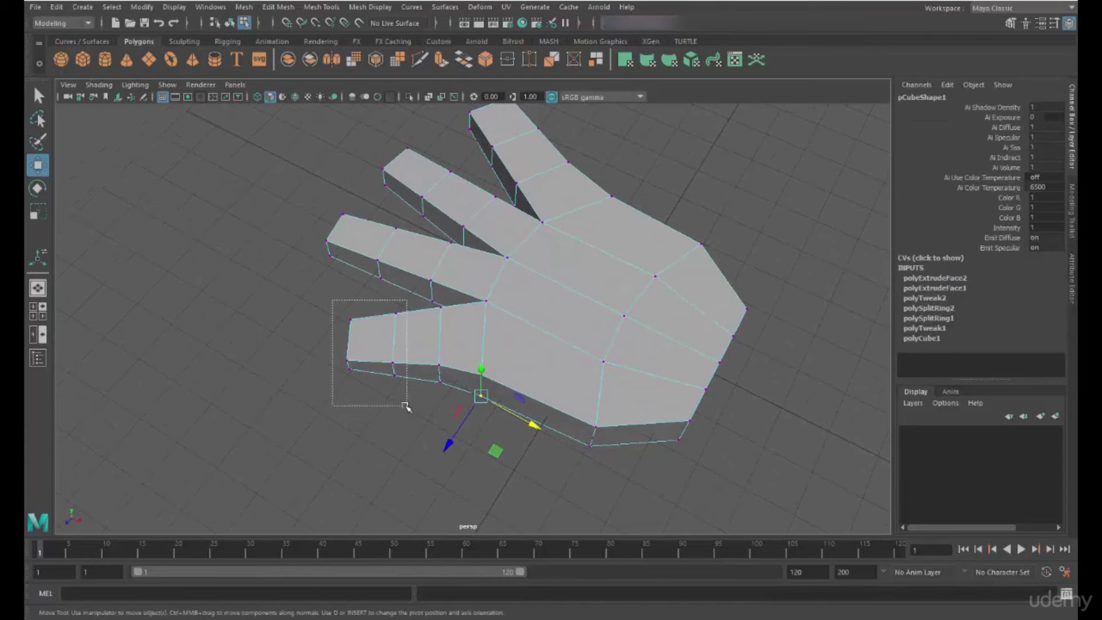
left_click_drag(454, 436, 428, 322, "alt")
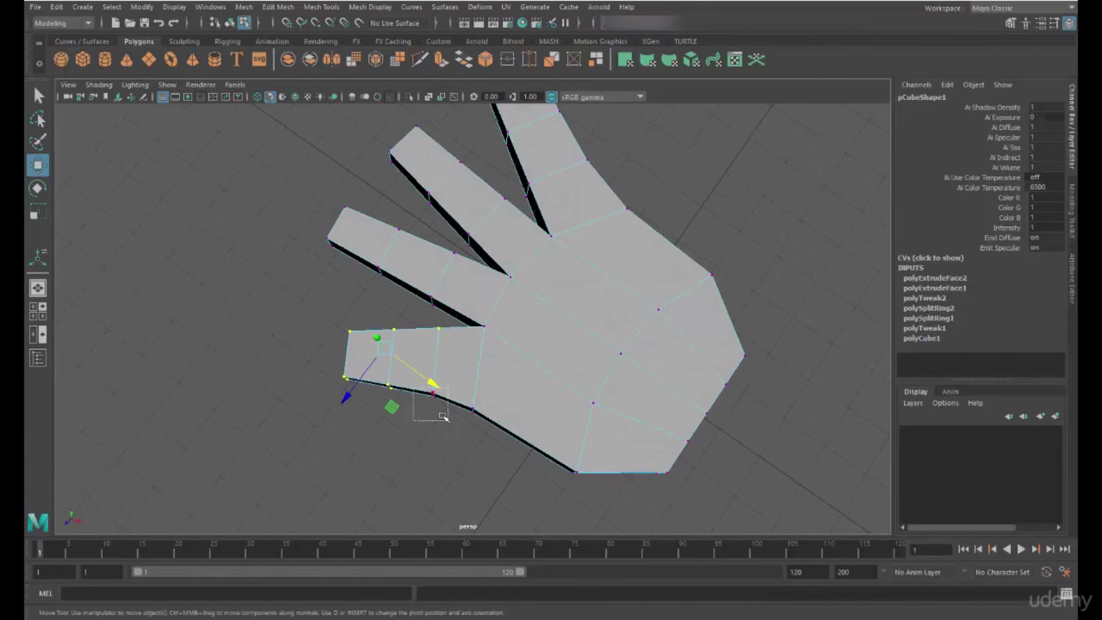
Keep the Rotate tool's Axis Orientation set to Object in its Tool Settings.
left_click_drag(445, 417, 69, 208, "alt")
key("e")
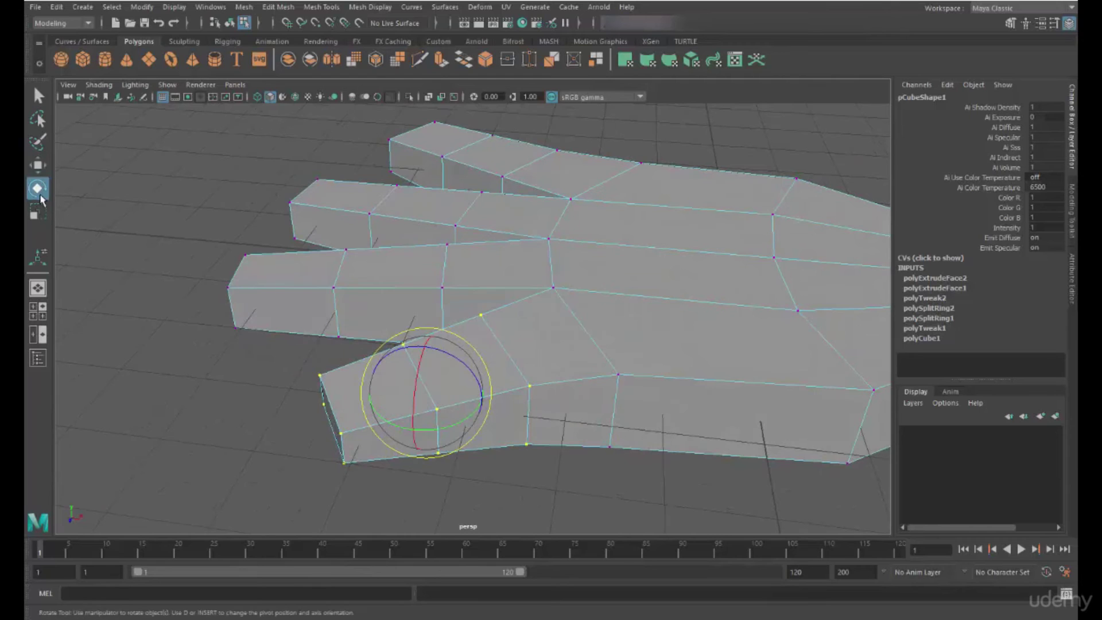
double_click(39, 193)
left_click_drag(258, 121, 136, 82)
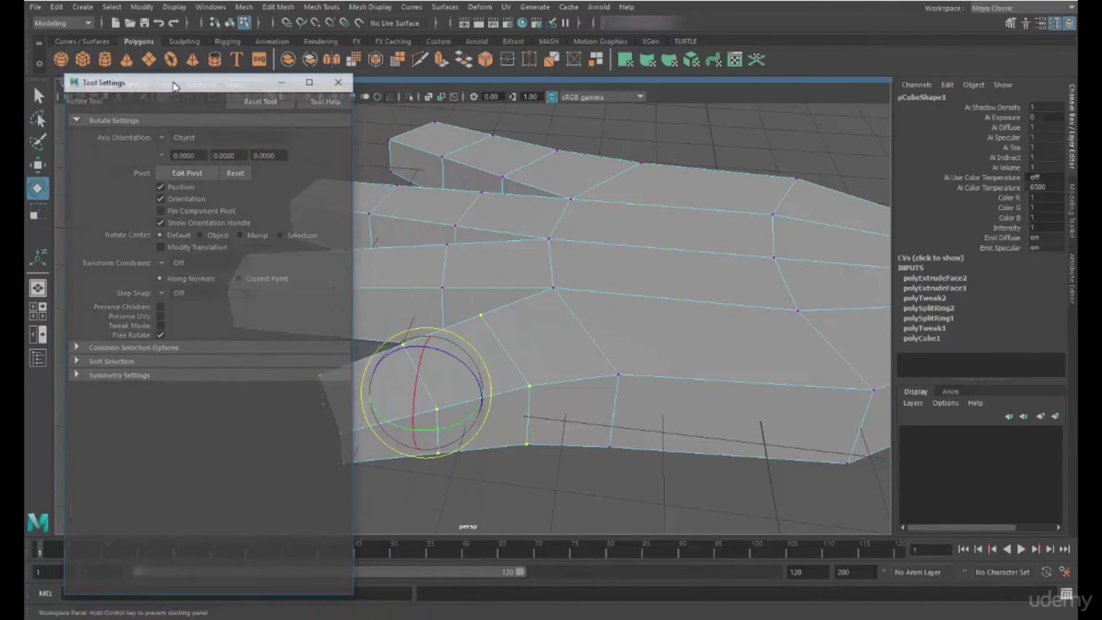
left_click(161, 140)
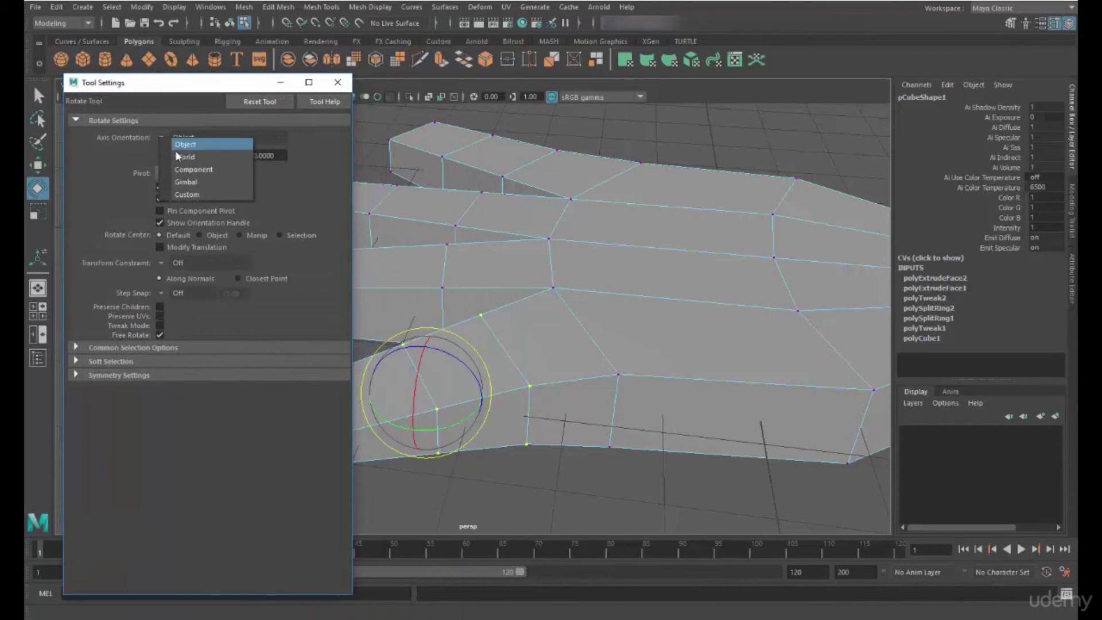
left_click(178, 143)
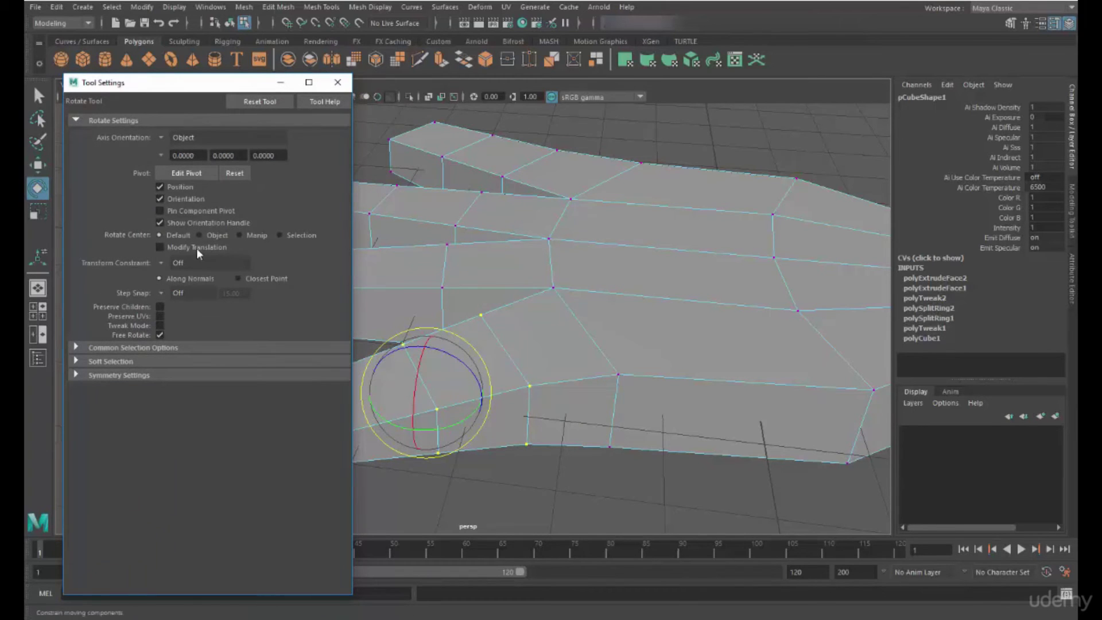
left_click(346, 80)
left_click_drag(458, 222, 520, 314, "alt")
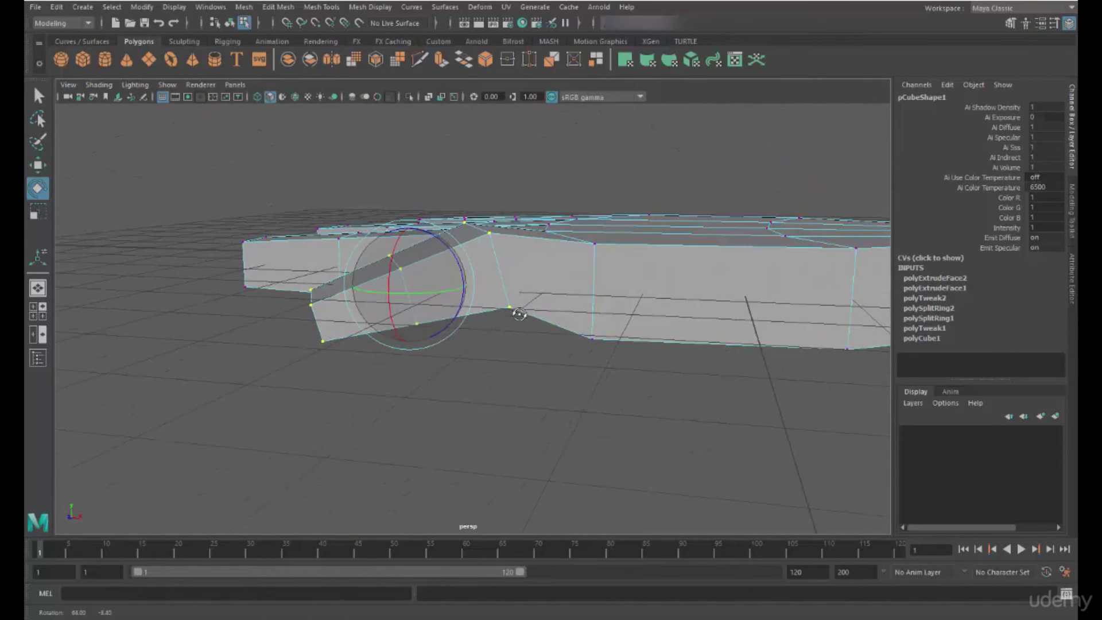
In the top view, place the rotation pivot at the thumb's base.
left_click_drag(406, 368, 472, 292, "alt")
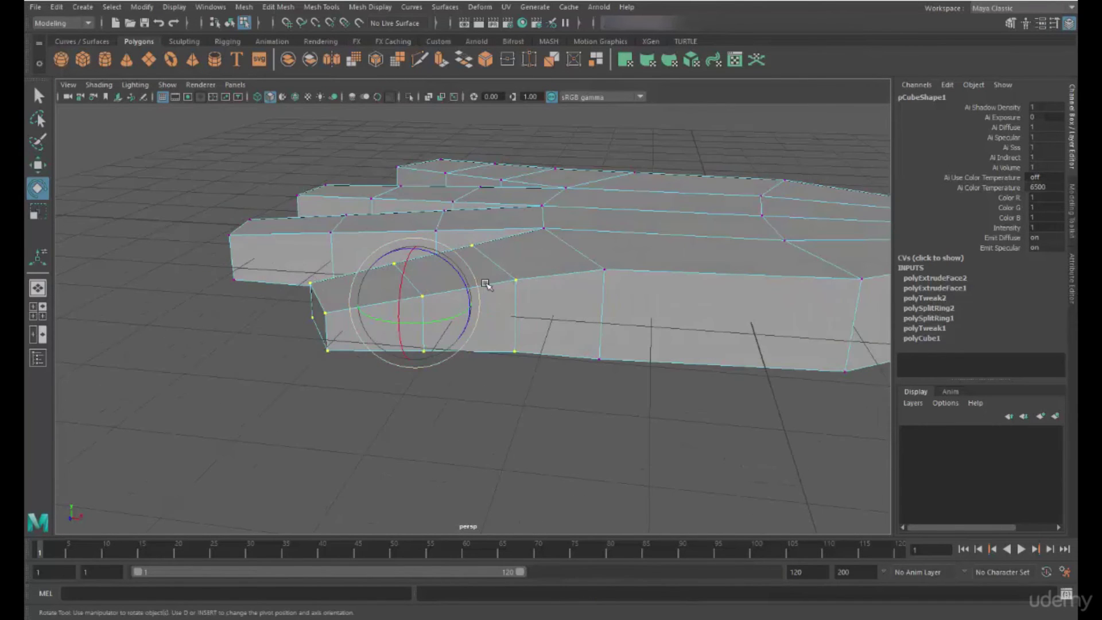
key("d")
left_click_drag(487, 330, 499, 403, "alt")
key("space")
left_click_drag(525, 344, 525, 299)
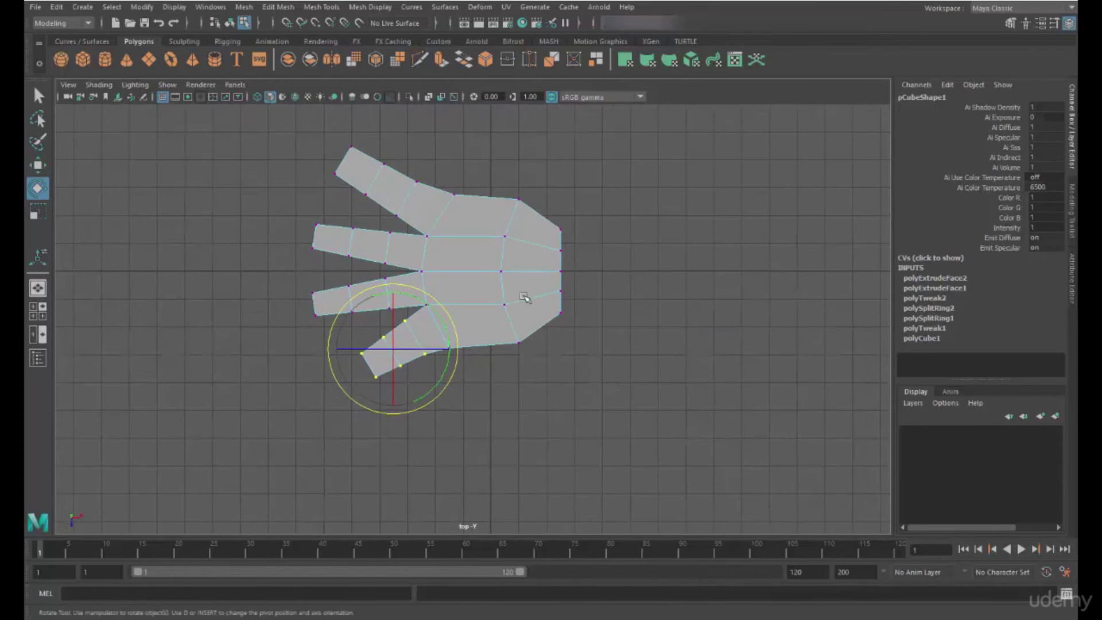
key("d")
left_click_drag(395, 351, 422, 333)
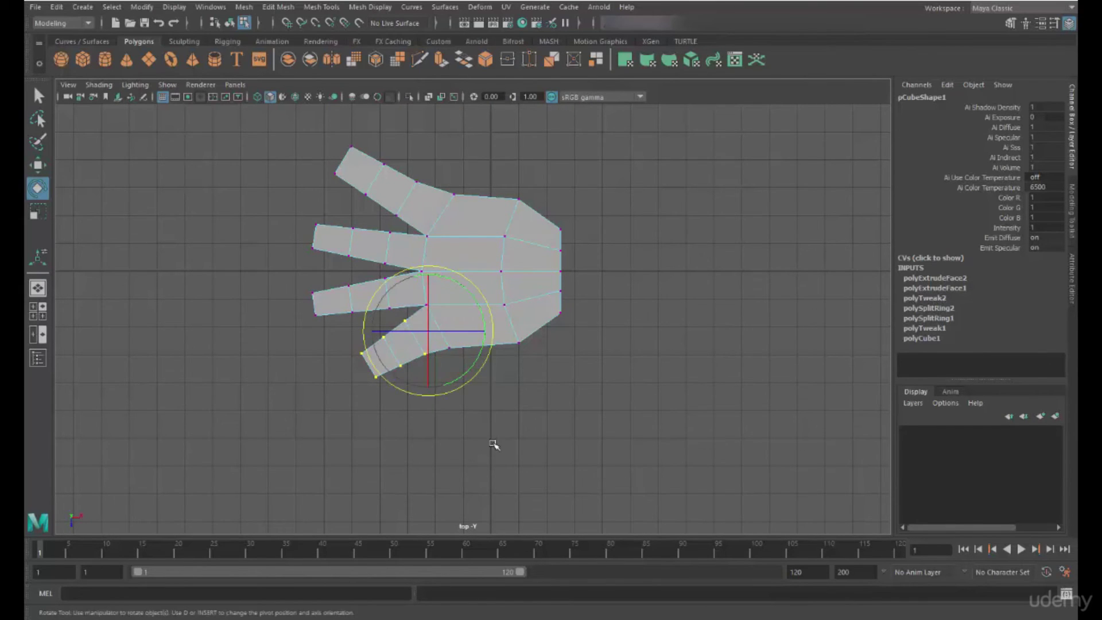
middle_click_drag(494, 446, 475, 446, "alt")
key("space")
left_click_drag(475, 442, 481, 344)
Select the five vertices at the thumb's tip and tumble around the hand.
left_click_drag(496, 361, 478, 265, "alt")
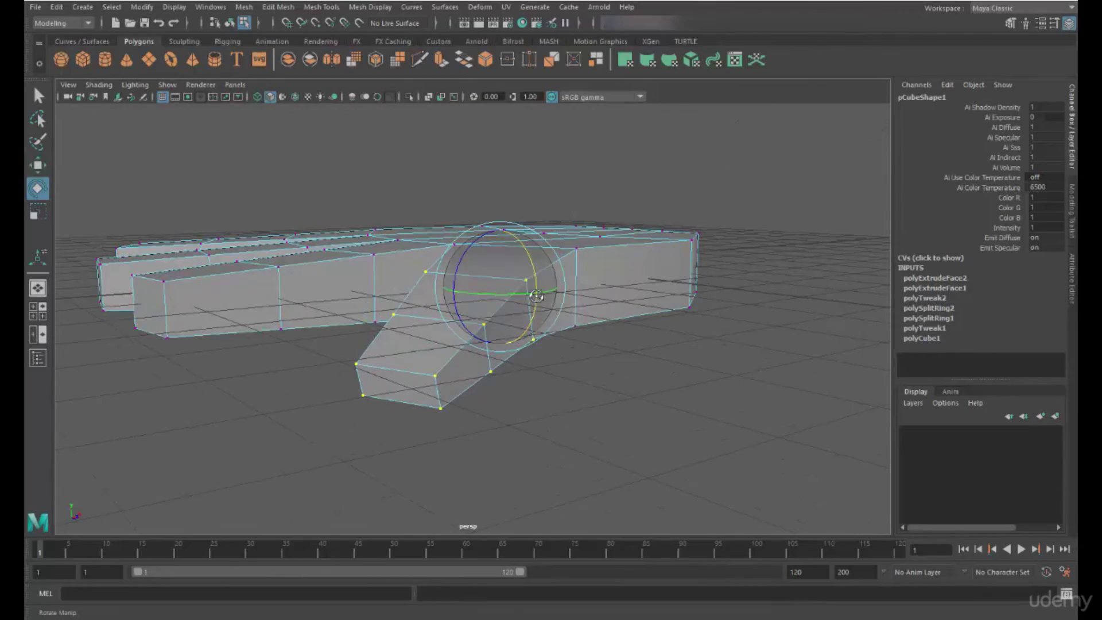
left_click_drag(537, 296, 384, 344, "alt")
left_click(652, 382)
left_click_drag(233, 253, 436, 466)
left_click_drag(436, 466, 468, 387, "alt")
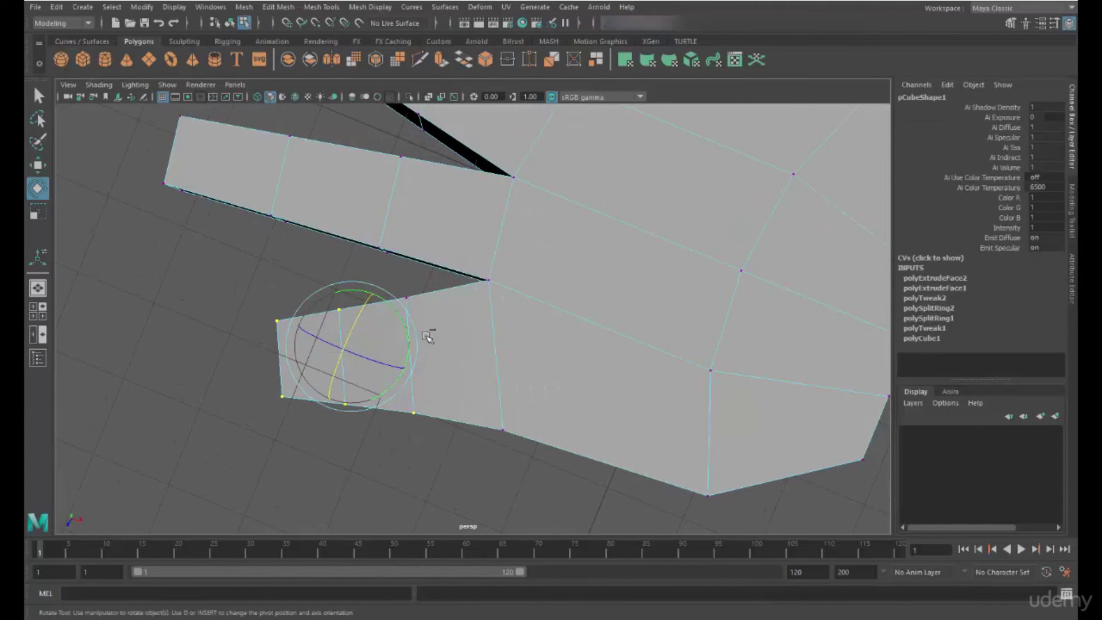
left_click_drag(428, 336, 391, 195, "alt")
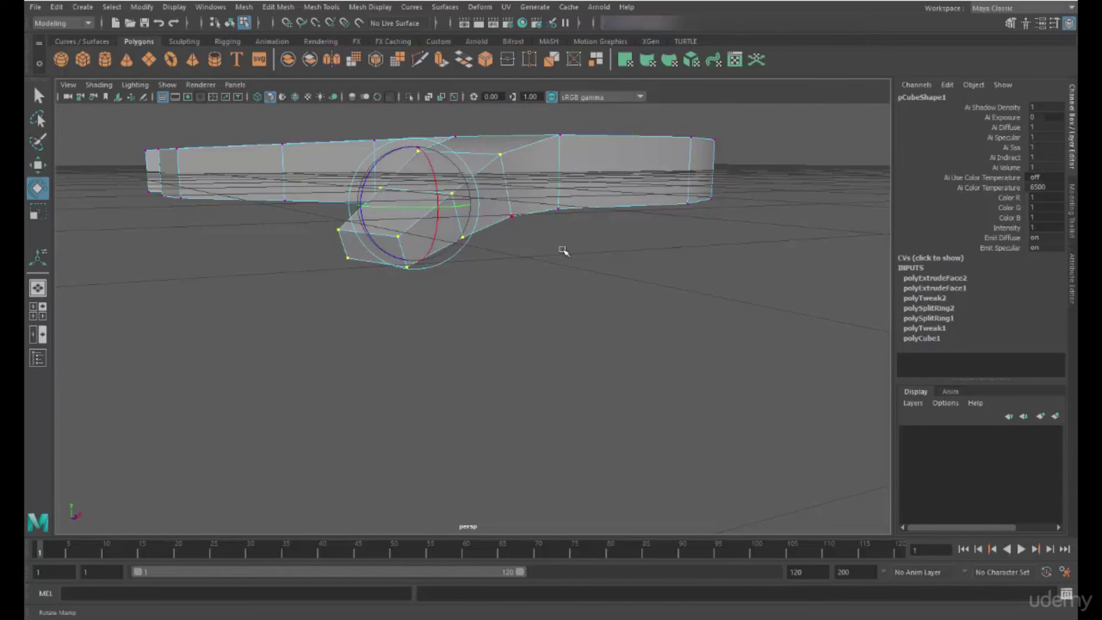
left_click_drag(562, 251, 593, 283, "alt")
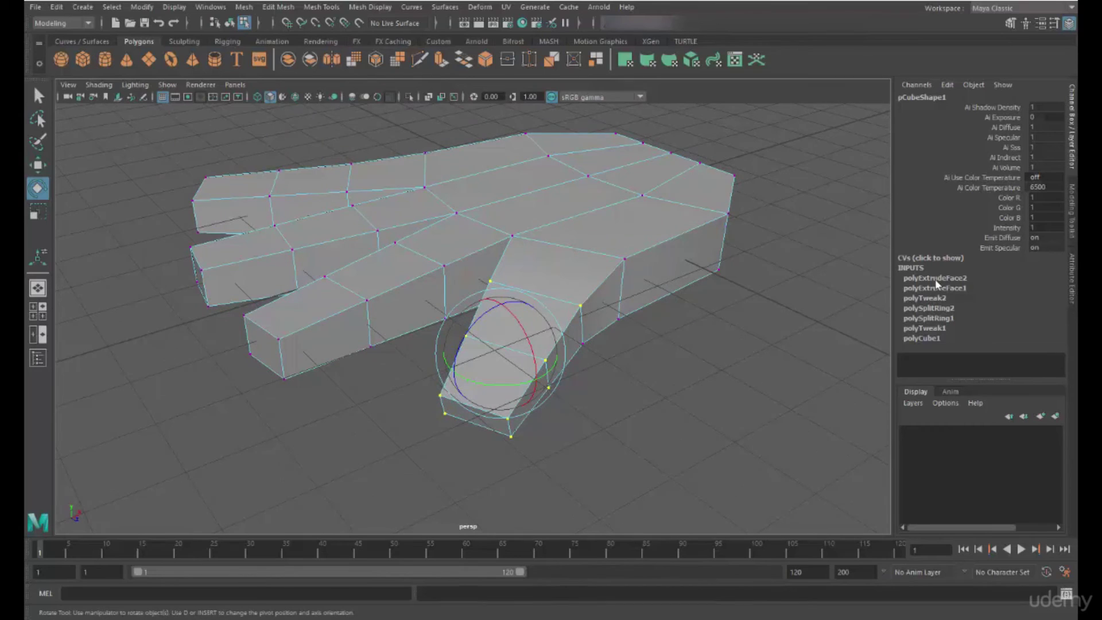
Inspect the polyCube1 and polySplitRing1 construction settings in the Channel Box inputs.
left_click(914, 339)
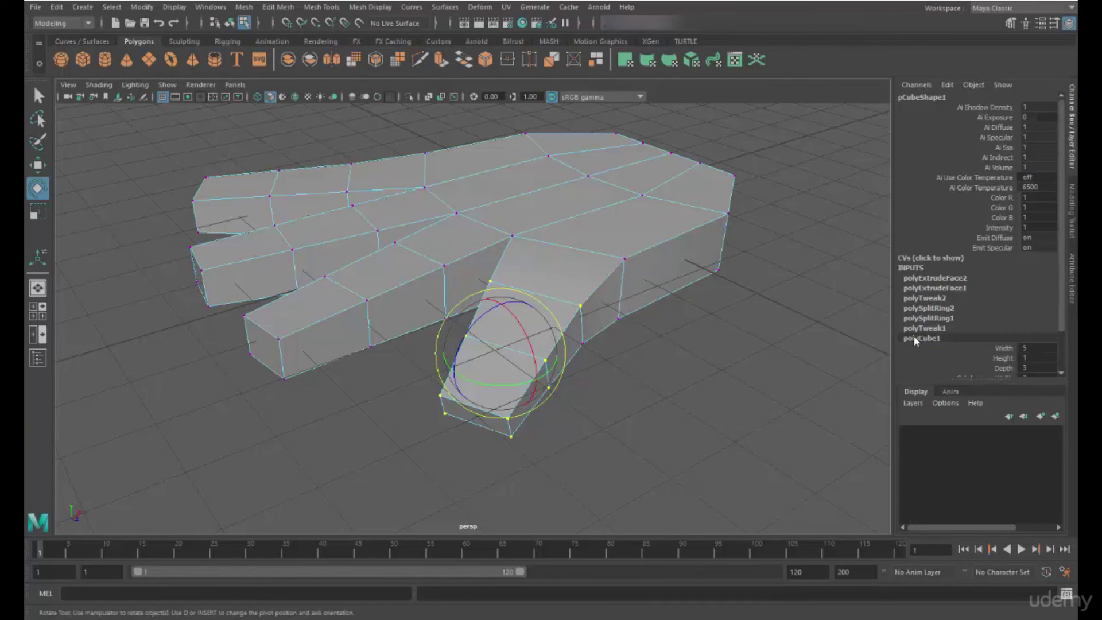
left_click(928, 281)
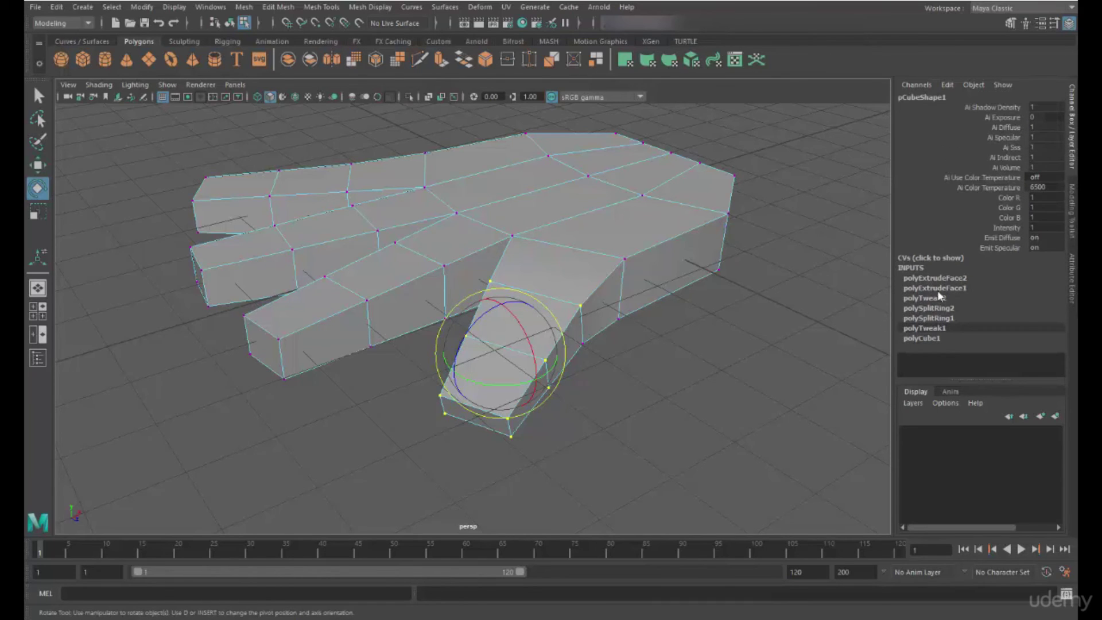
left_click(934, 319)
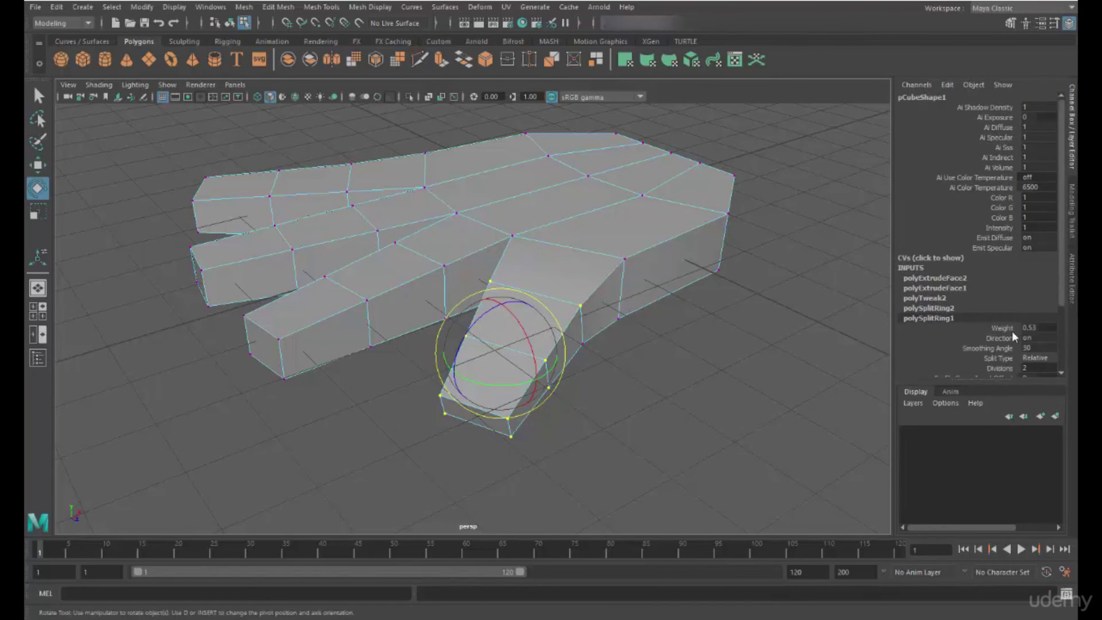
scroll(1012, 331, "down", 3)
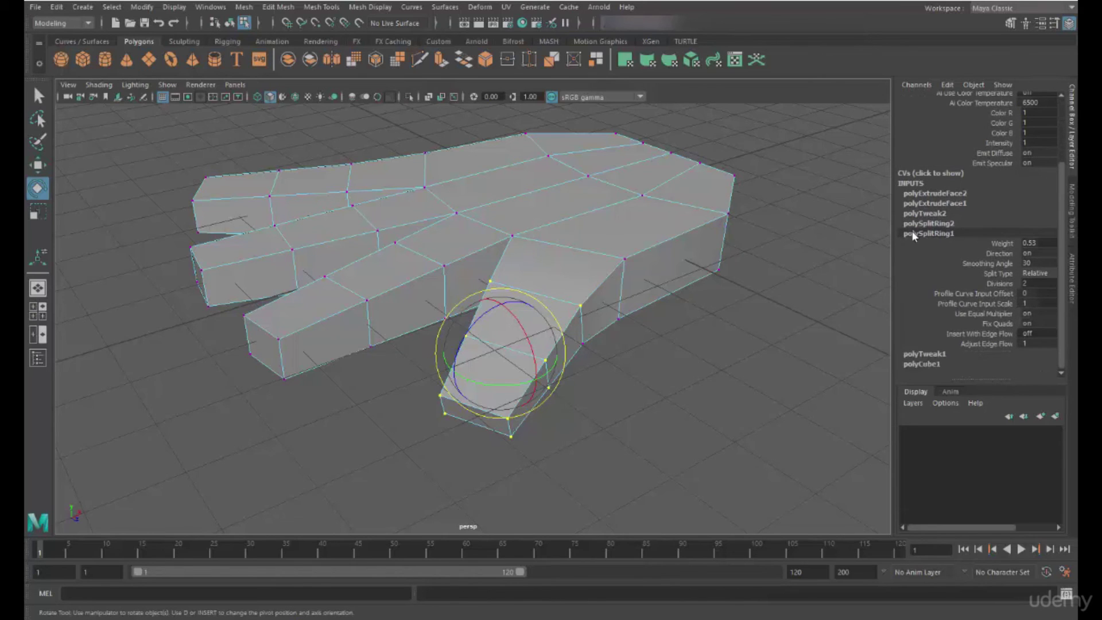
left_click(937, 211)
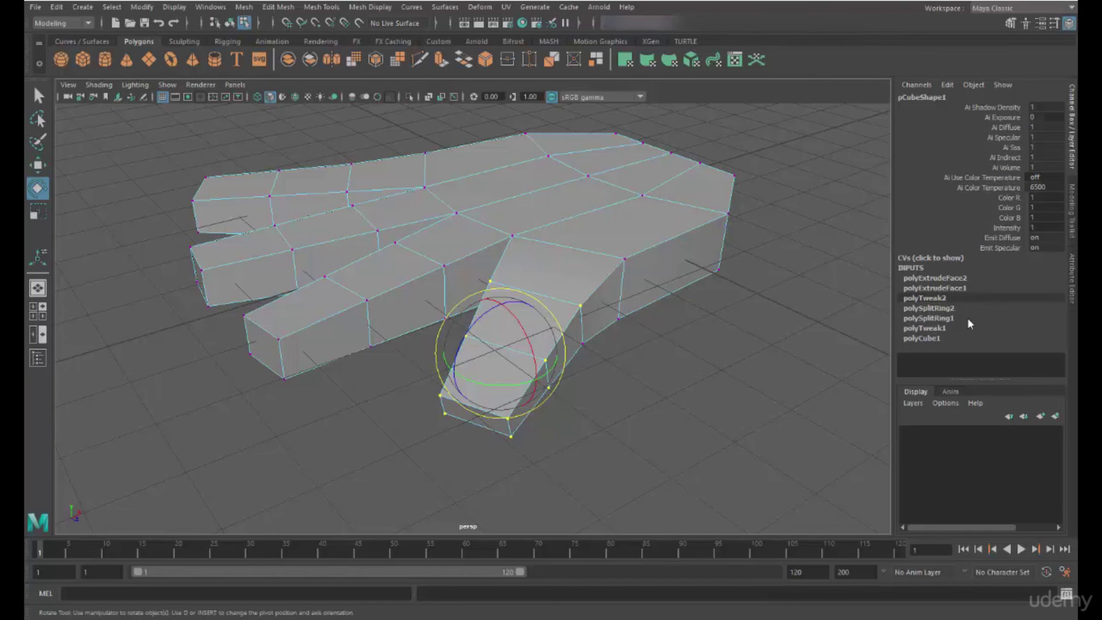
Compare polyExtrudeFace1 and polyExtrudeFace2, ending on polyExtrudeFace2 (Offset 0.2, Divisions 3, Thickness 4).
left_click(943, 289)
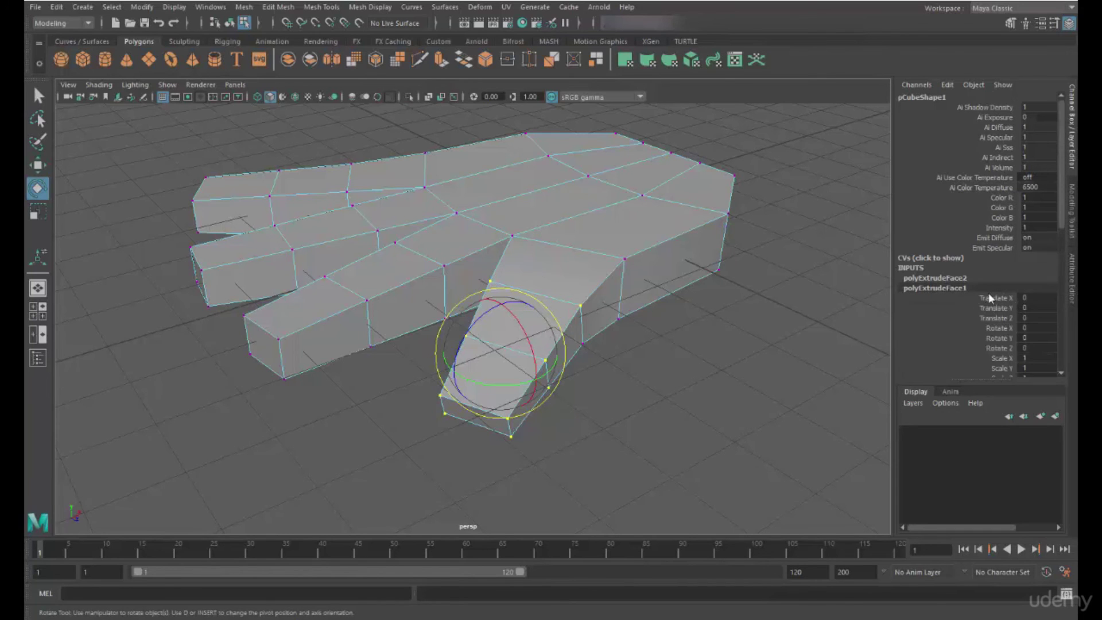
scroll(989, 297, "down", 3)
left_click(955, 195)
scroll(919, 287, "down", 3)
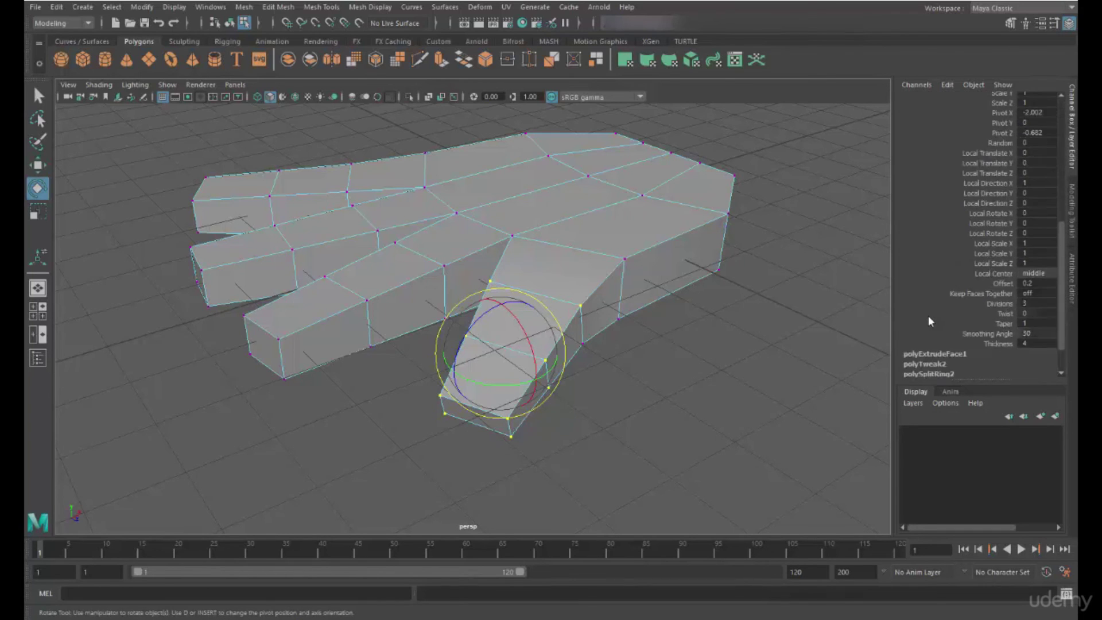
scroll(931, 322, "down", 3)
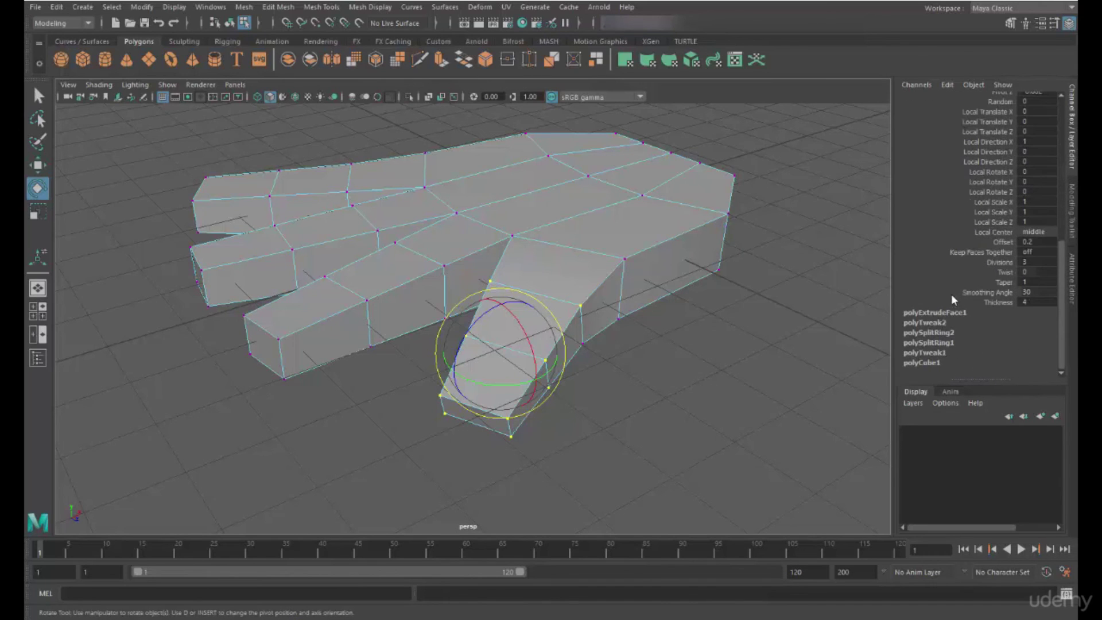
left_click(956, 312)
scroll(963, 316, "down", 3)
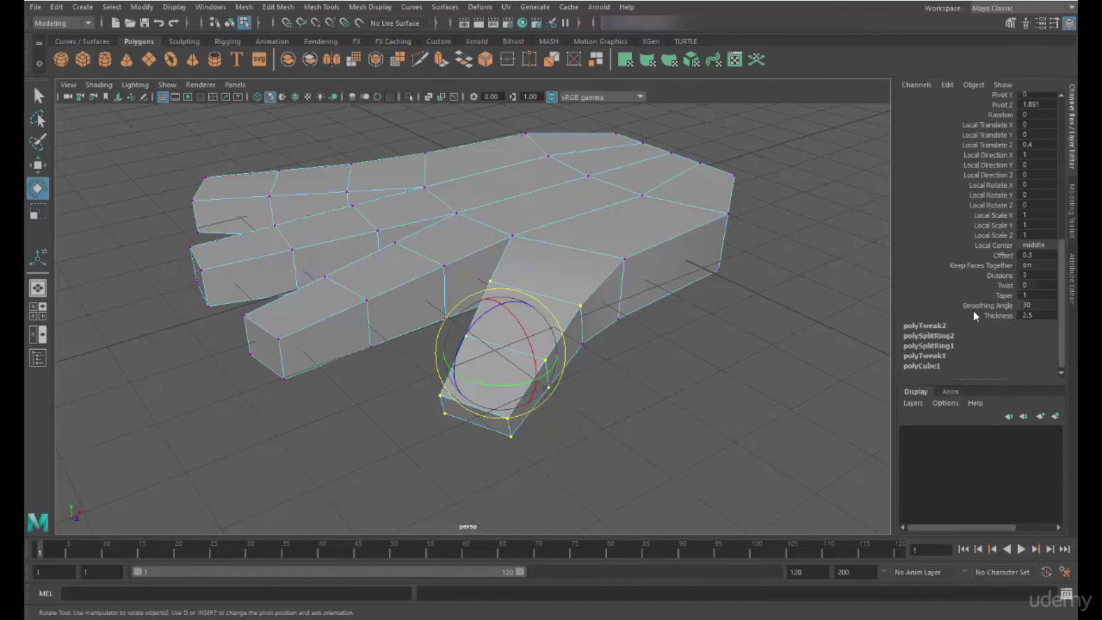
scroll(966, 270, "up", 10)
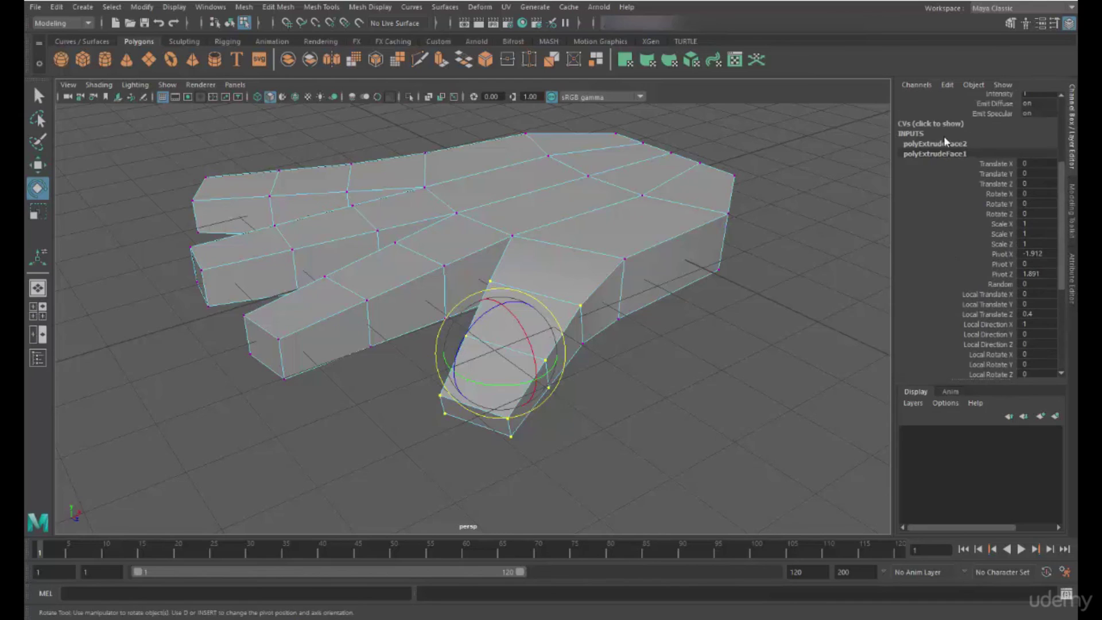
left_click(946, 144)
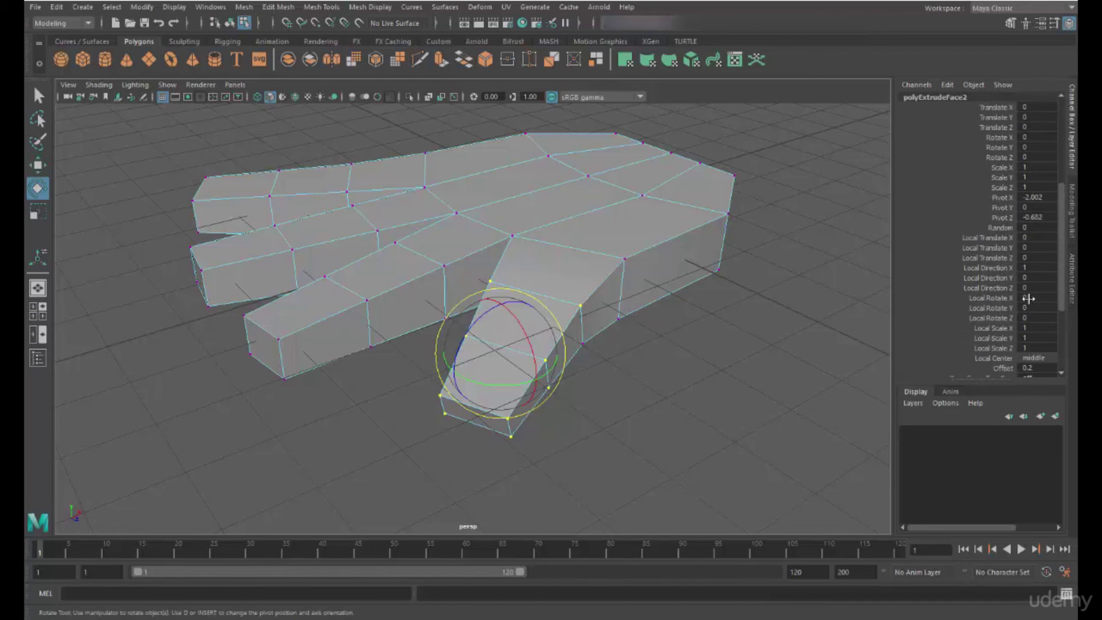
scroll(1027, 310, "down", 1)
scroll(1039, 333, "down", 2)
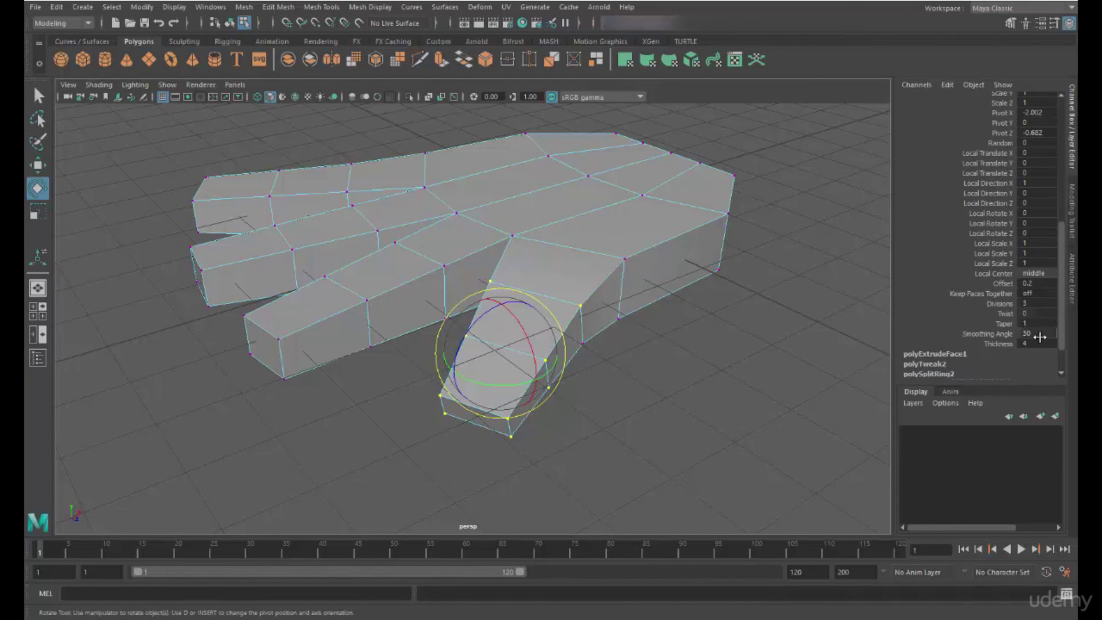
Set the finger extrusion's (polyExtrudeFace2) Divisions to 4.
double_click(1033, 305)
type("4")
key("Return")
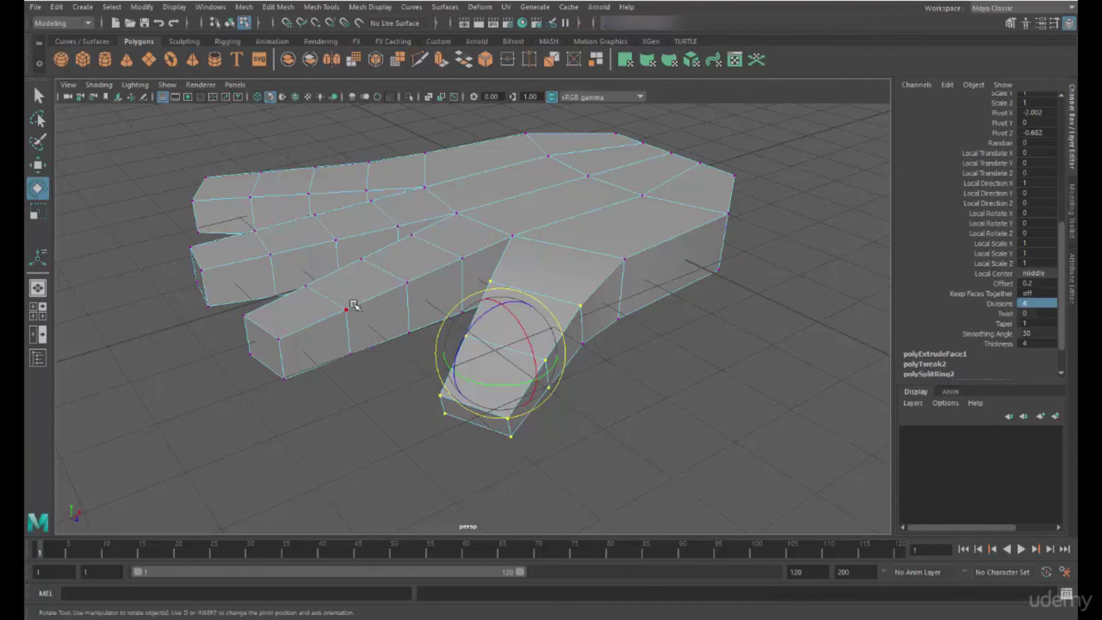
left_click_drag(354, 305, 301, 288, "alt")
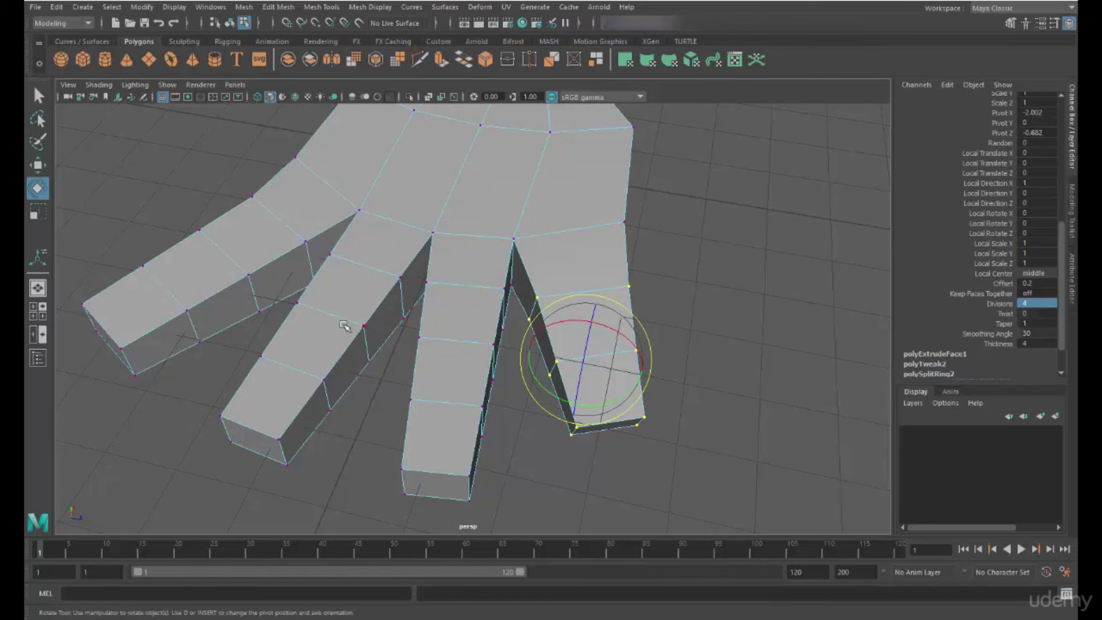
left_click_drag(345, 326, 460, 348, "alt")
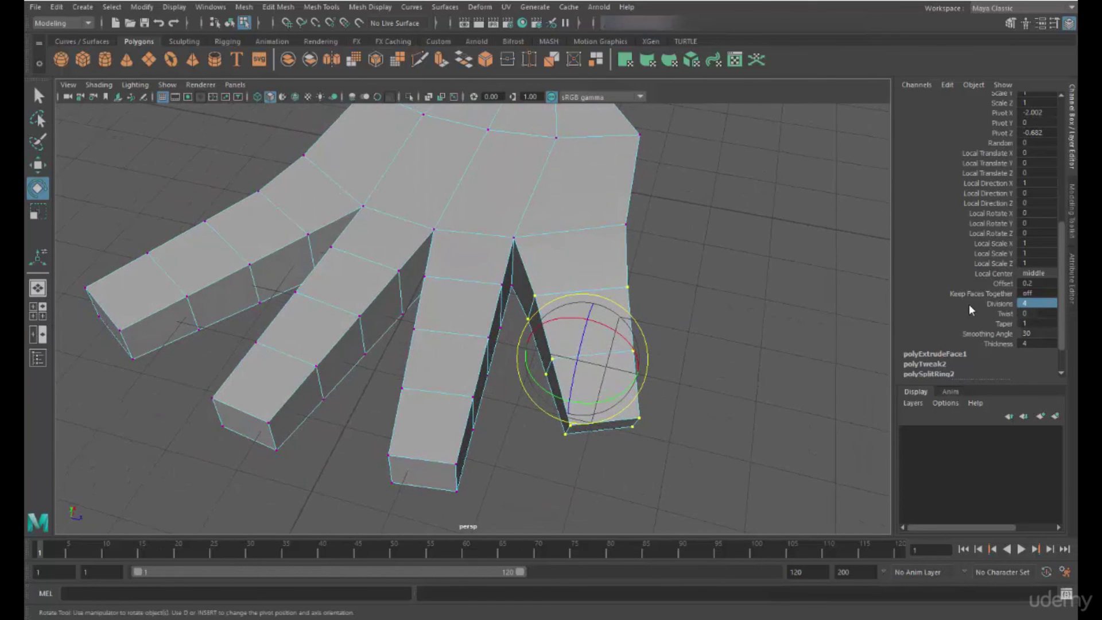
left_click_drag(485, 285, 534, 290, "alt")
Set polyExtrudeFace1's Divisions to 4 for the thumb and check the hand's underside.
left_click(935, 354)
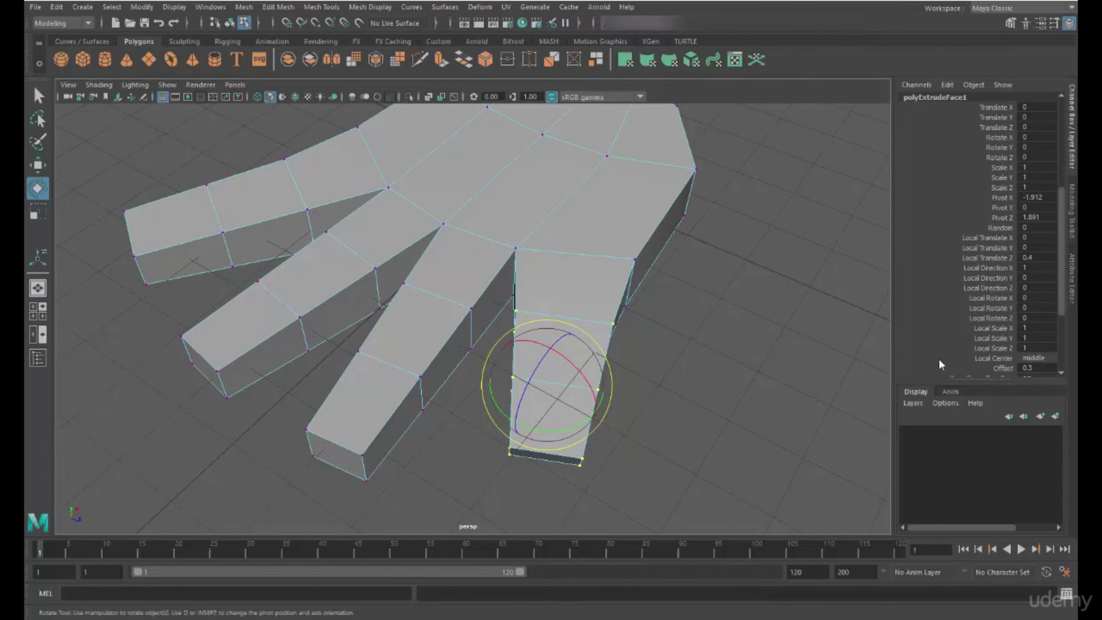
scroll(976, 339, "down", 3)
double_click(1037, 304)
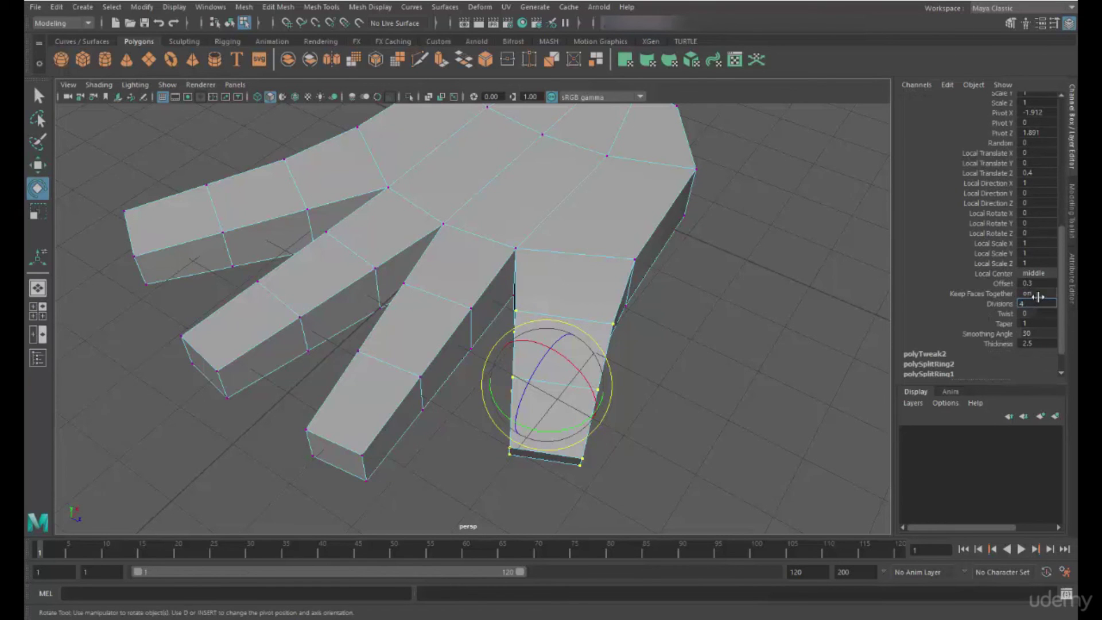
type("4")
key("Return")
left_click_drag(712, 329, 591, 403, "alt")
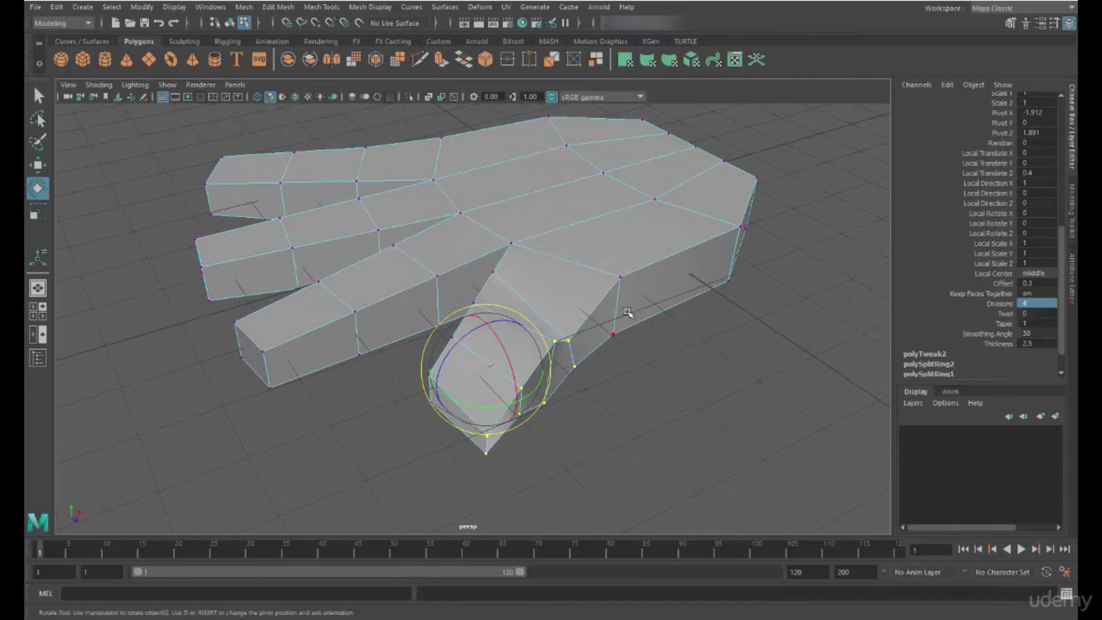
left_click_drag(628, 307, 604, 318, "alt")
scroll(984, 222, "up", 5)
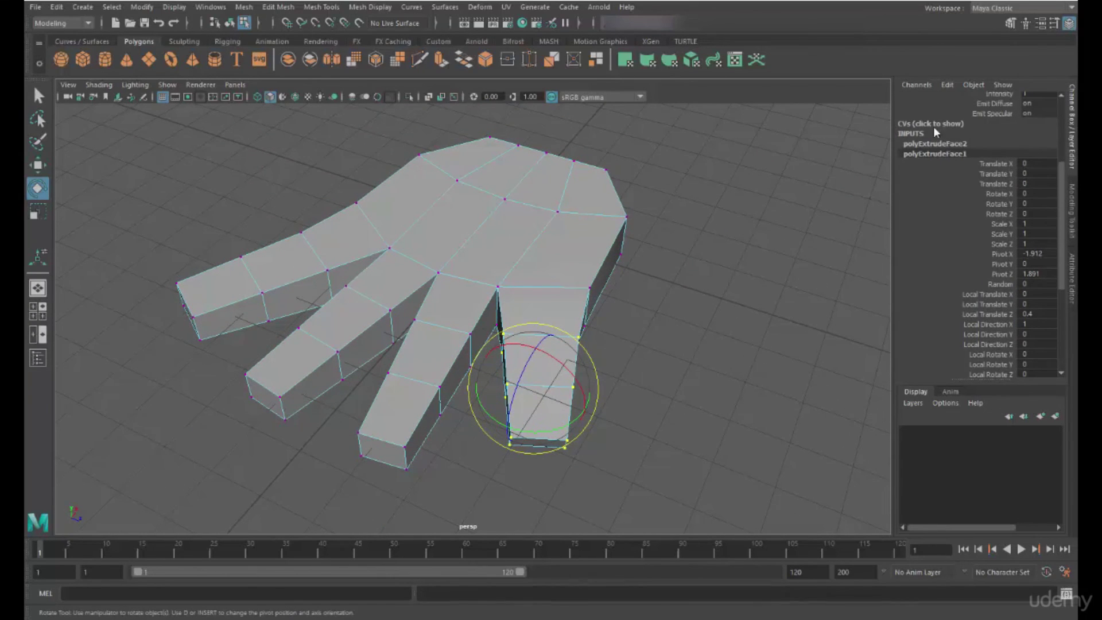
scroll(927, 150, "up", 2)
left_click_drag(735, 299, 513, 349, "alt")
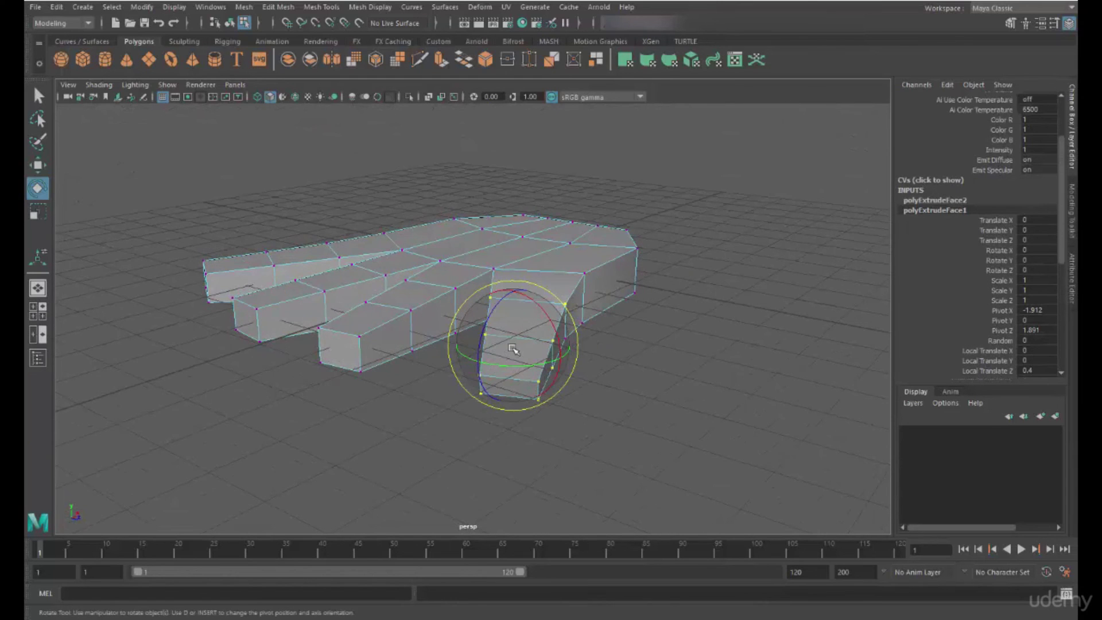